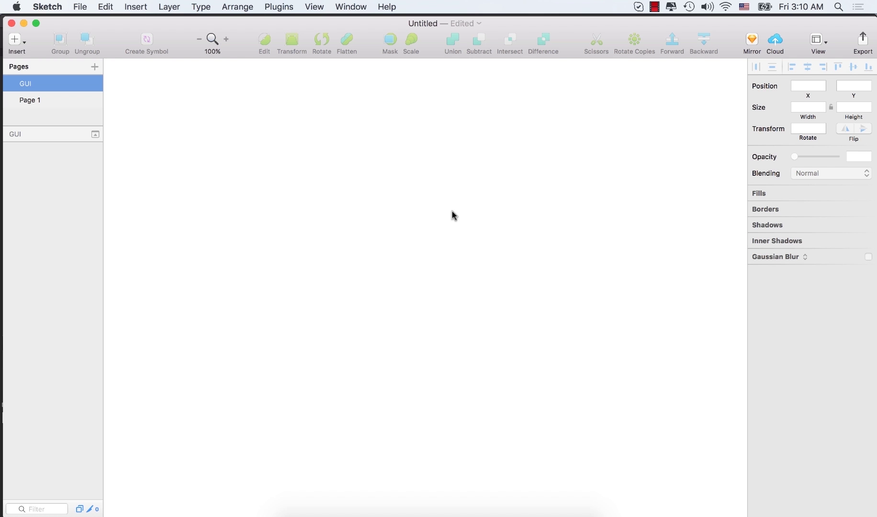
Draw a 423 × 423 circle with Insert > Shape > Oval and move it up to 277, 97
click(17, 44)
mouse_move(52, 93)
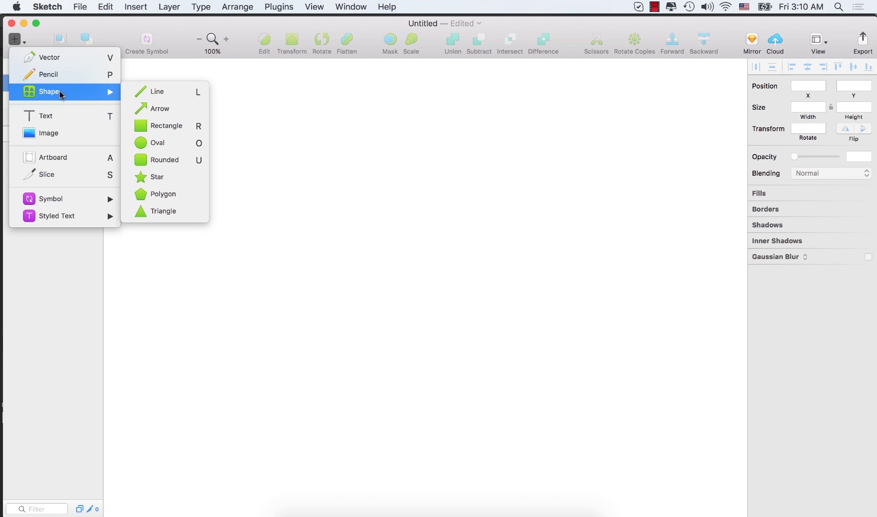
click(166, 144)
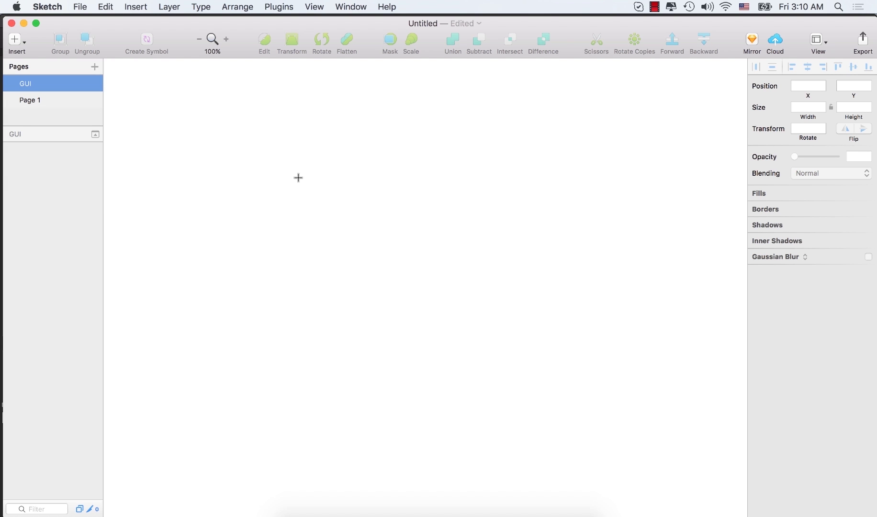
drag(284, 174, 542, 435)
drag(381, 307, 367, 252)
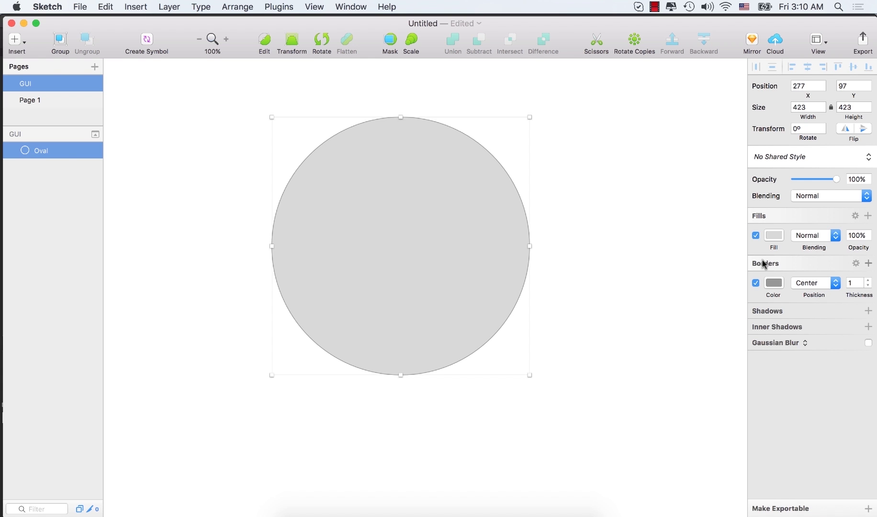
Remove the circle's fill, give it a 35 px border, and nudge it down to 288, 123
click(756, 235)
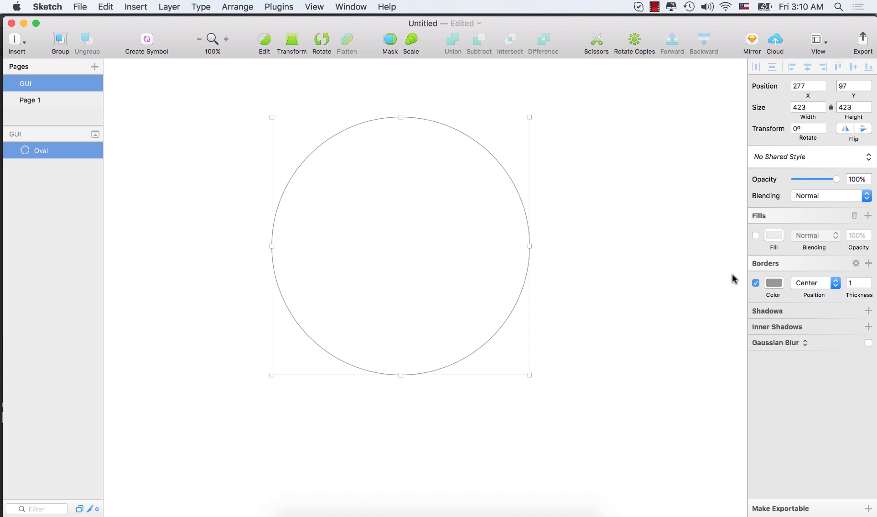
click(856, 282)
text(3)
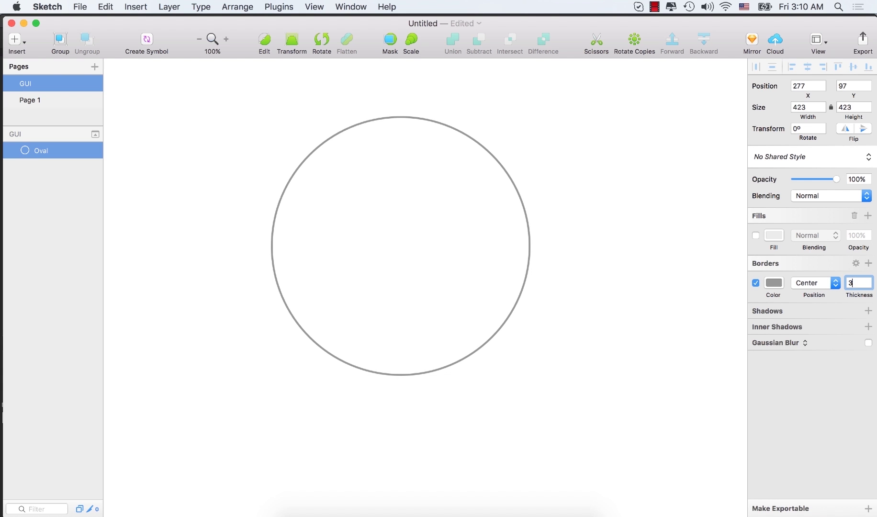
text(5)
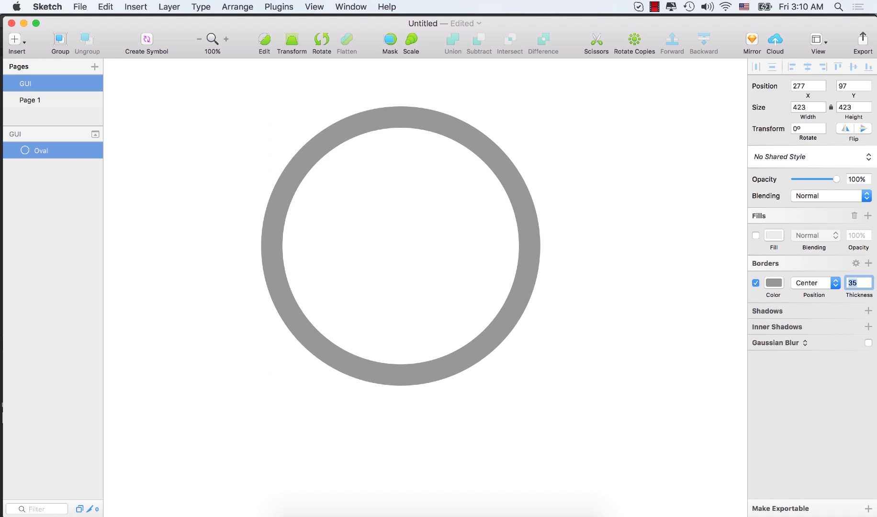
key(Return)
click(495, 156)
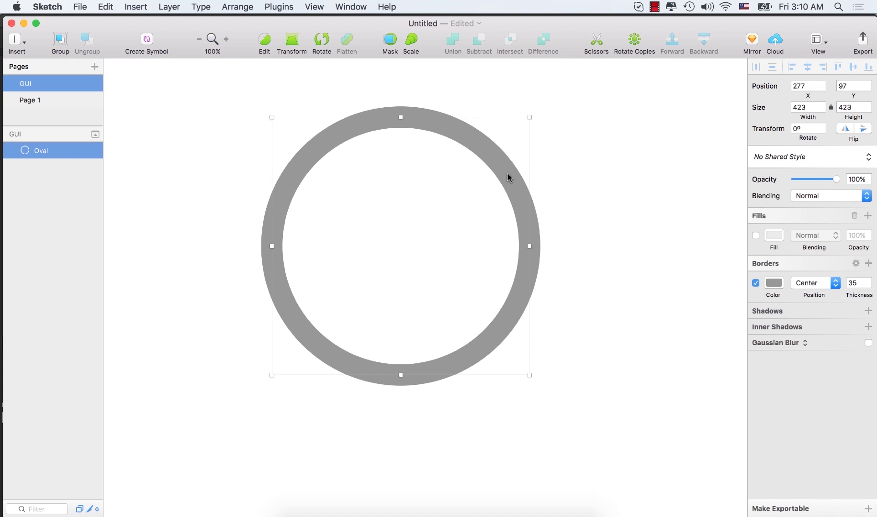
mouse_move(489, 161)
mouse_down()
mouse_move(486, 182)
mouse_move(495, 170)
mouse_up()
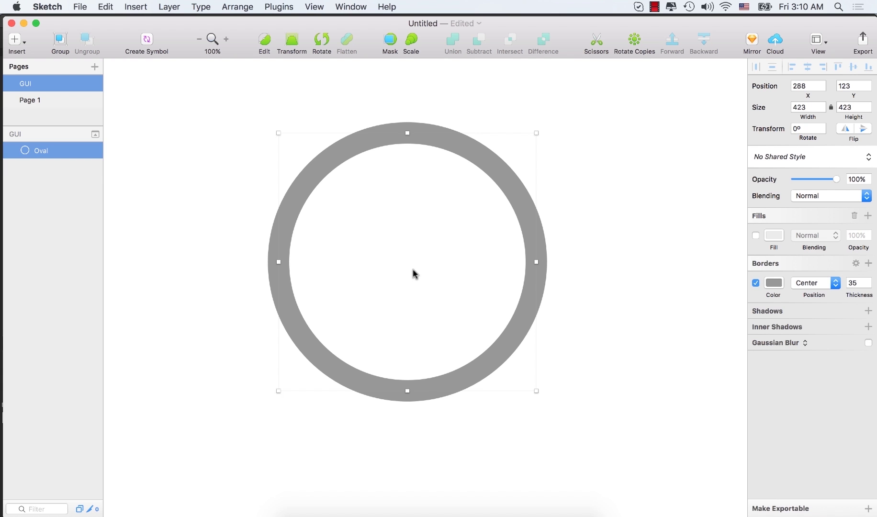
Duplicate the ring and shrink Oval Copy around its centre to 340 × 340 at 329, 164
key(cmd+d)
click(45, 194)
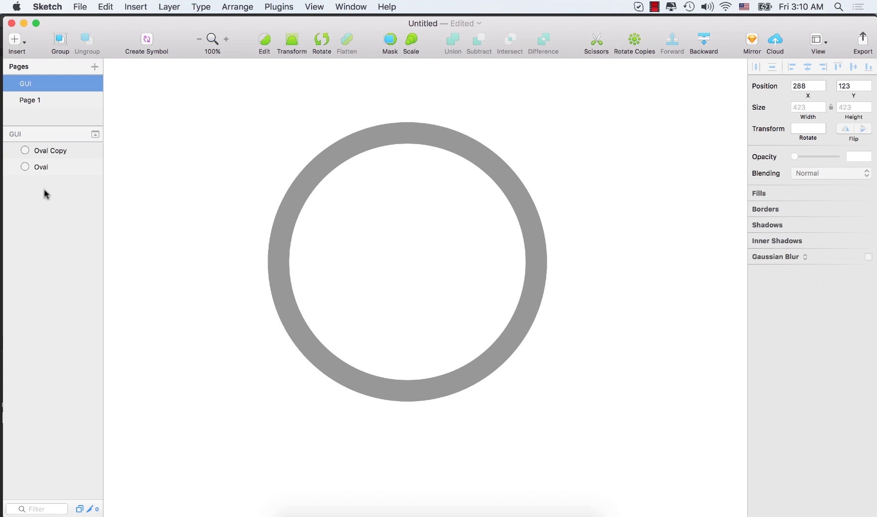
click(46, 167)
click(50, 149)
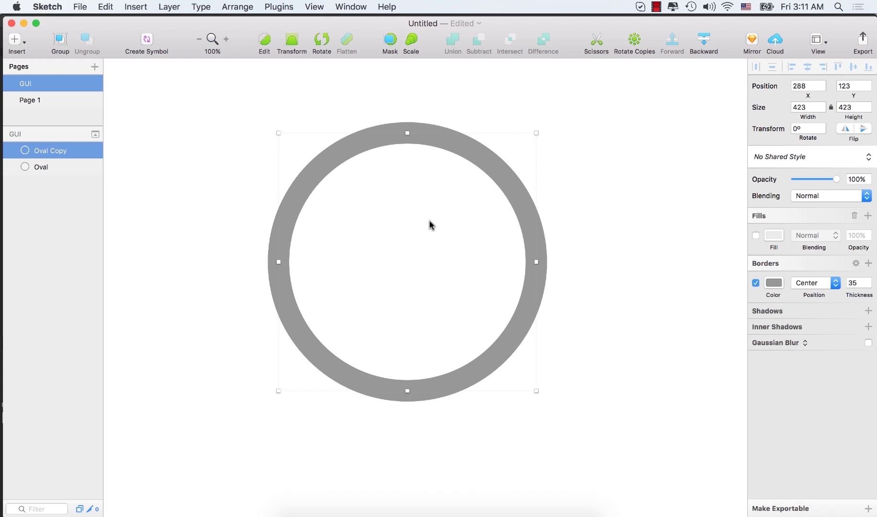
key(alt)
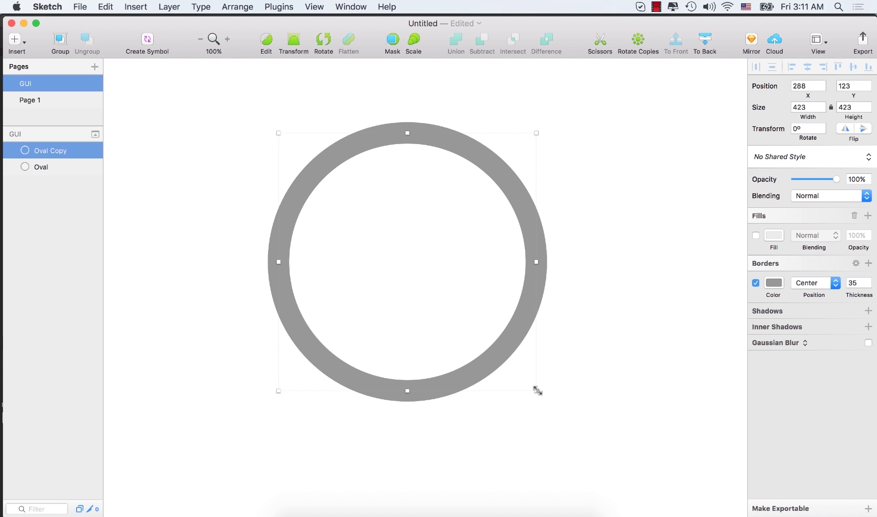
drag(537, 390, 507, 340)
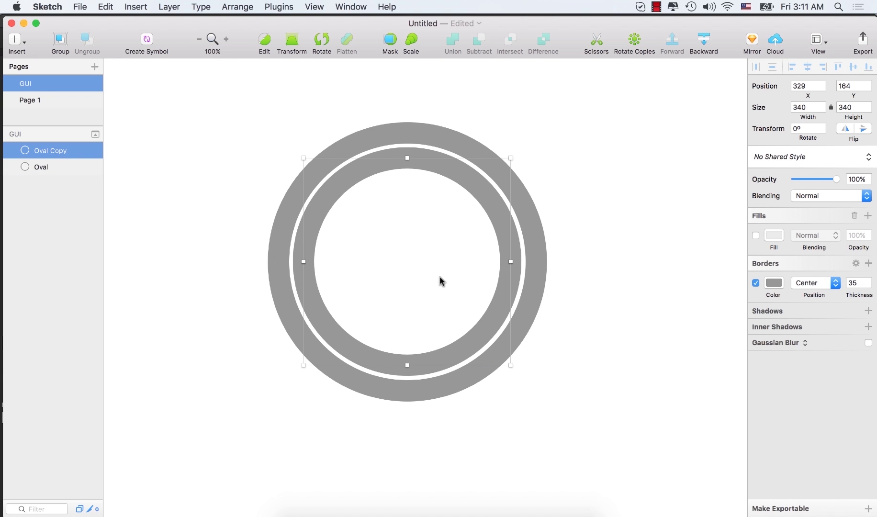
Duplicate Oval Copy and shrink the new Oval Copy 2 to 256 × 256 at 371, 206
key(super+a)
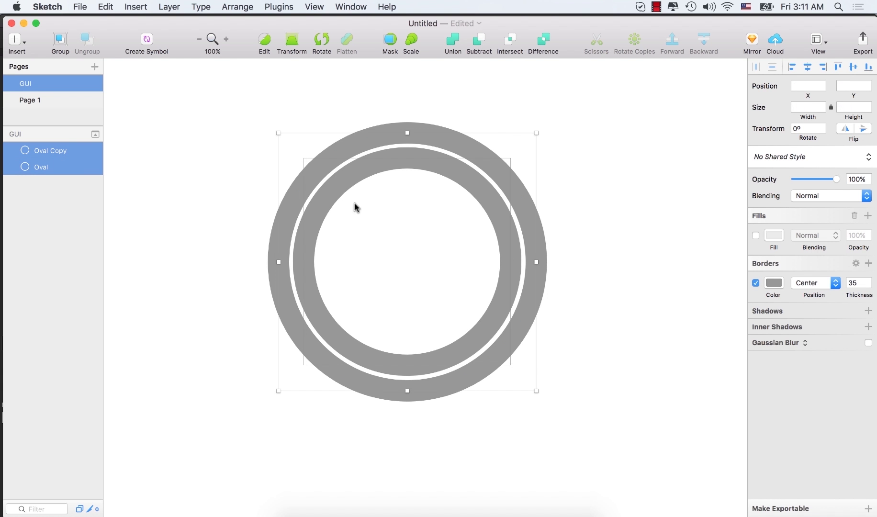
click(38, 230)
click(53, 152)
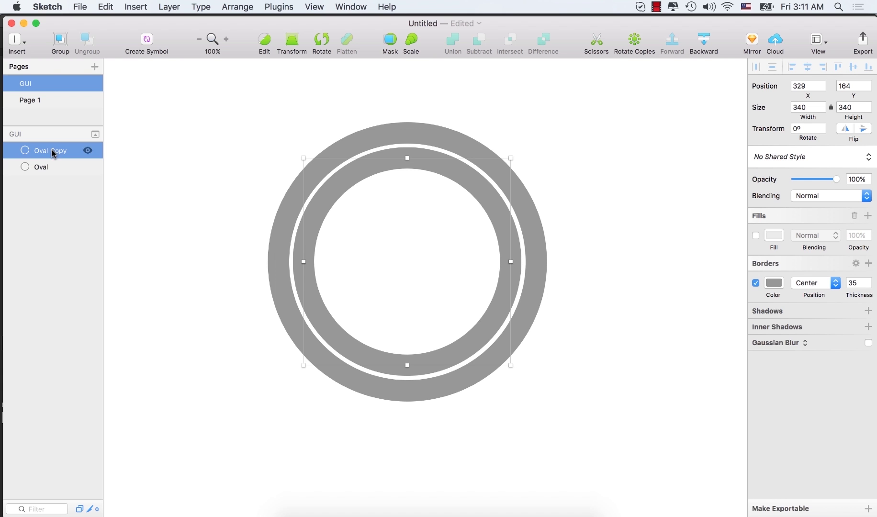
key(super+d)
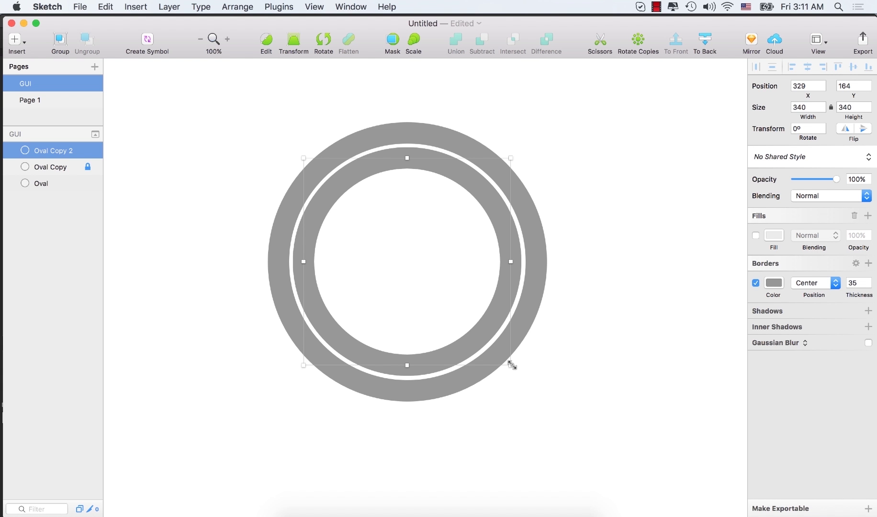
drag(511, 365, 485, 314)
click(623, 273)
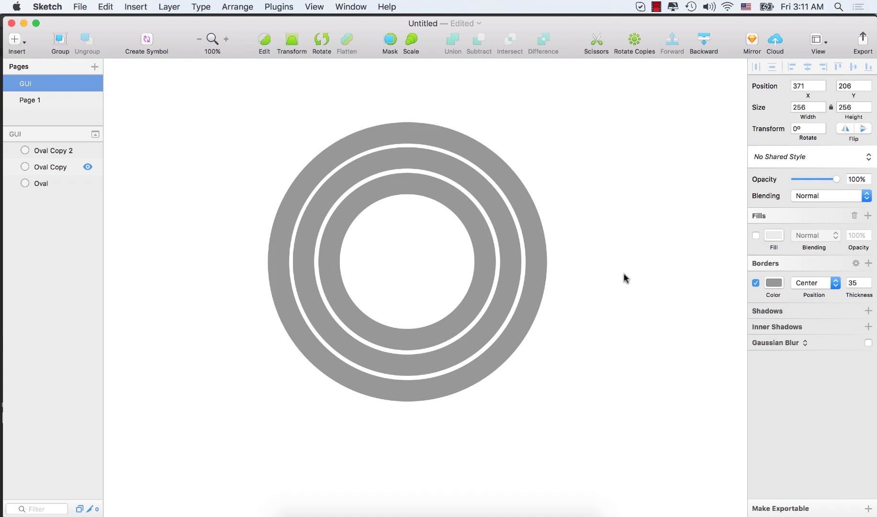
Set the outer Oval ring's border colour to pink FE0E5F
click(478, 153)
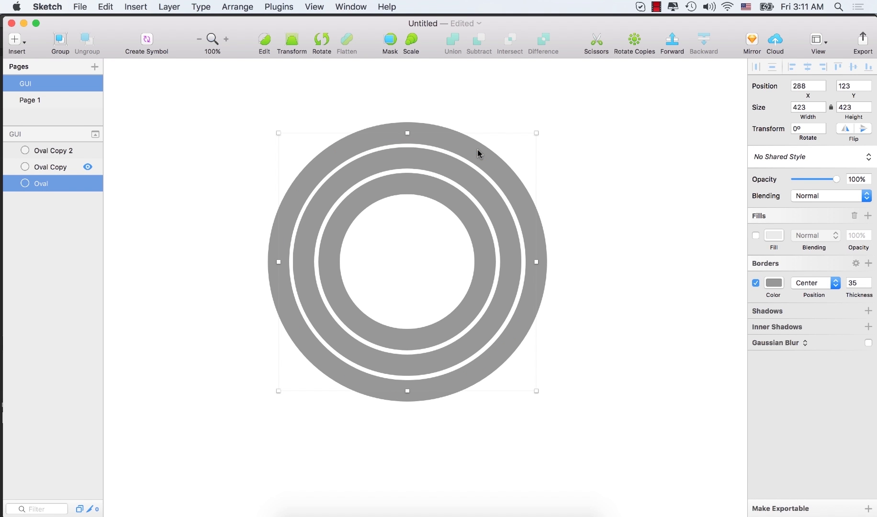
click(774, 284)
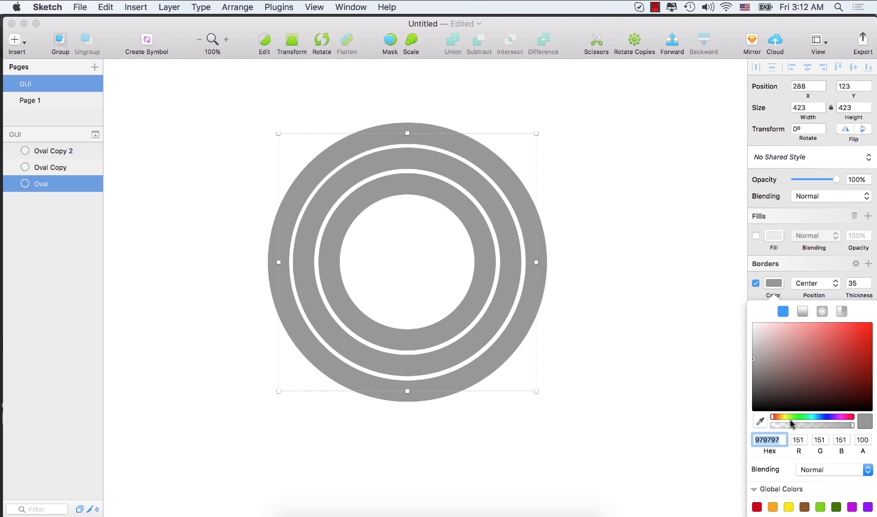
key(super+v)
key(Return)
key(Return)
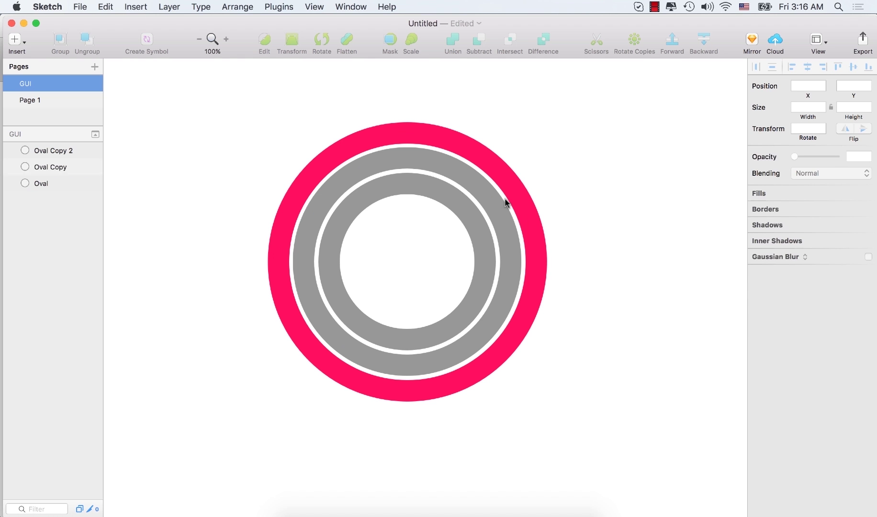
Set the middle Oval Copy ring's border colour to lime green 9BFF04
click(490, 197)
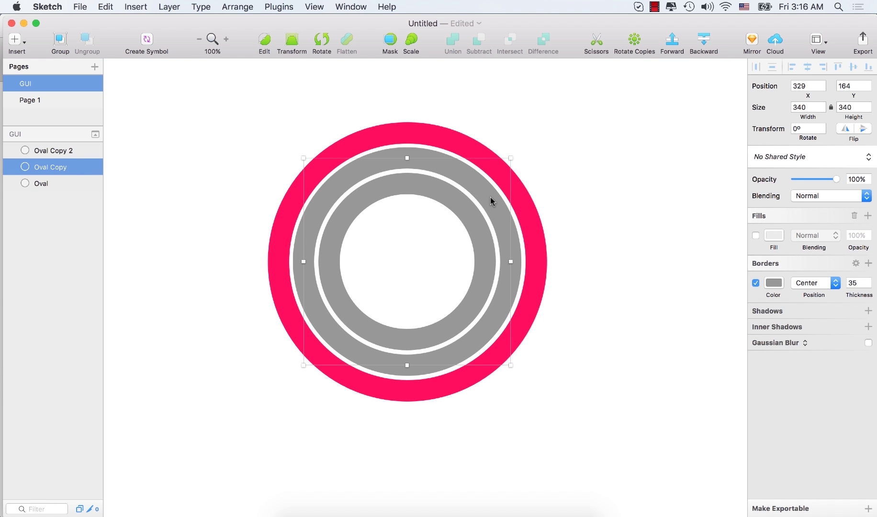
click(770, 283)
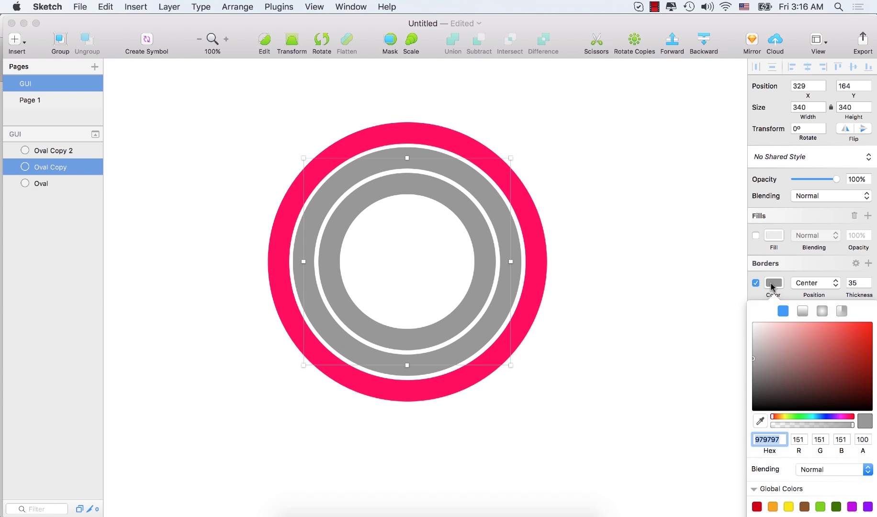
key(super+v)
key(Return)
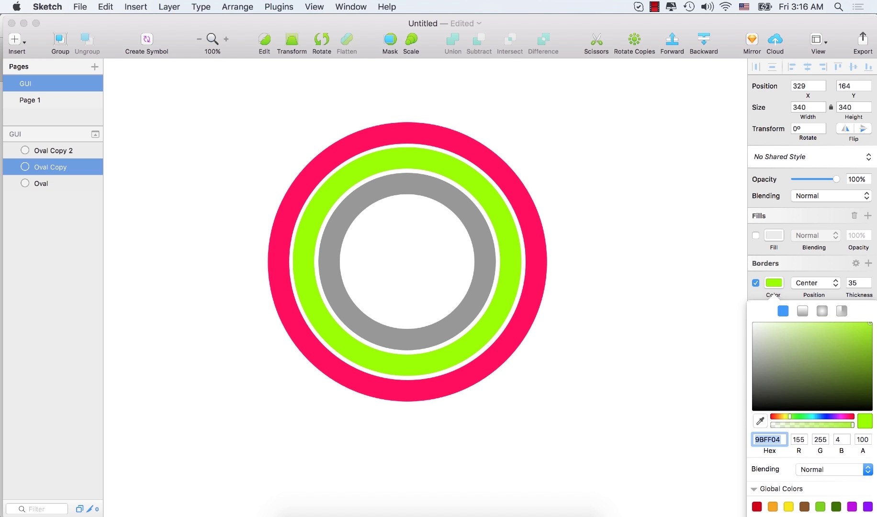
click(621, 165)
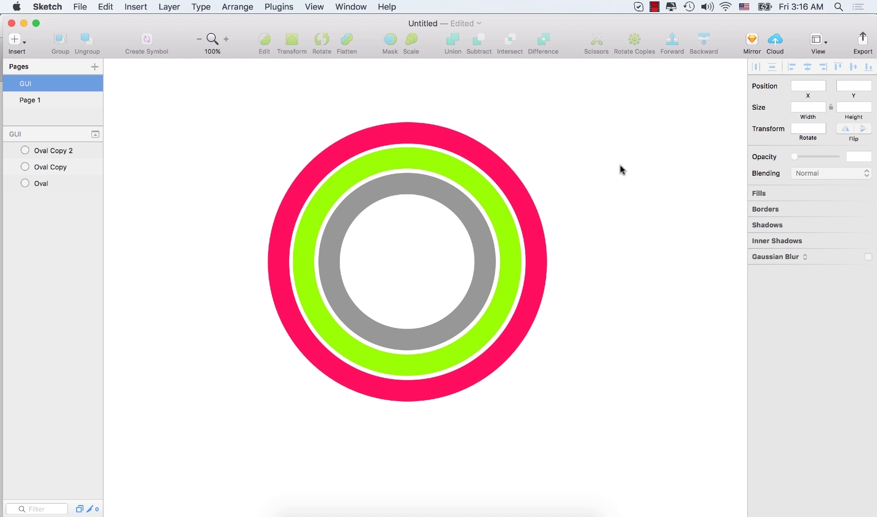
Colour the innermost ring's border cyan 1AD5DE, then select all three rings
click(476, 235)
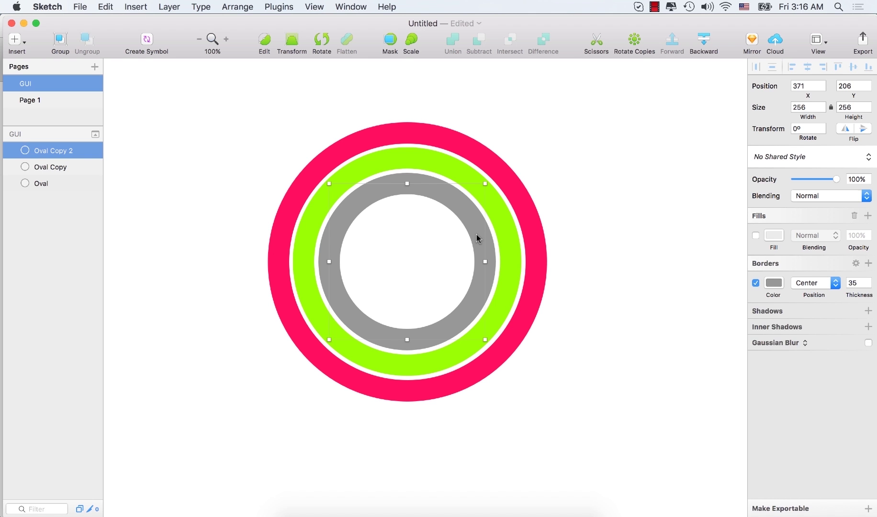
click(774, 284)
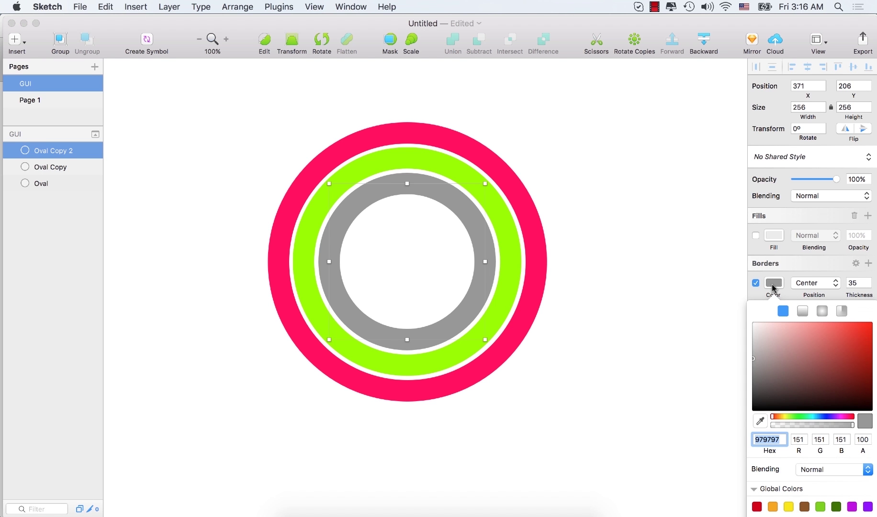
key(super+v)
key(Return)
click(594, 194)
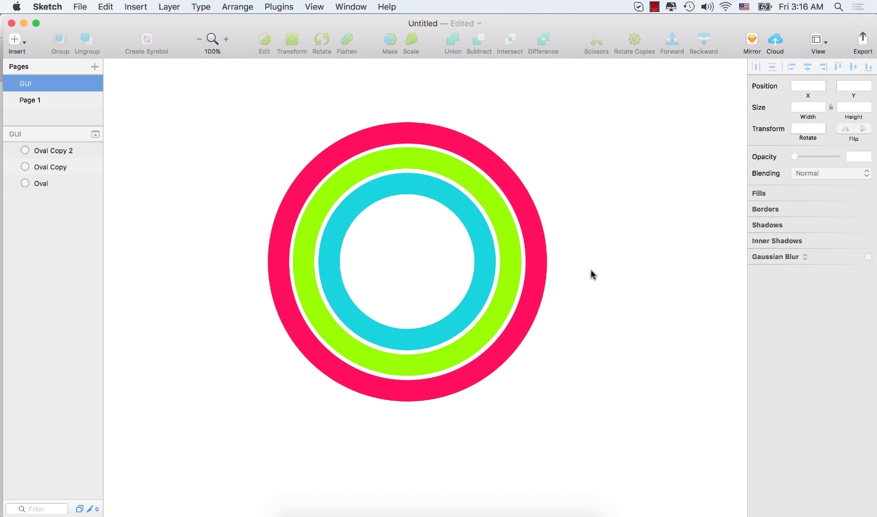
drag(617, 426, 301, 125)
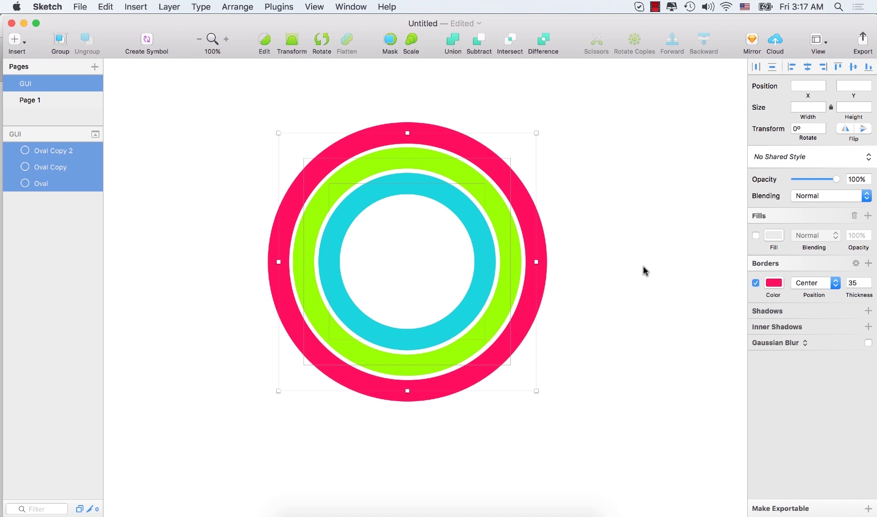
Group the three rings, duplicate the group, and place Group Copy to the left, beneath the original
key(cmd+g)
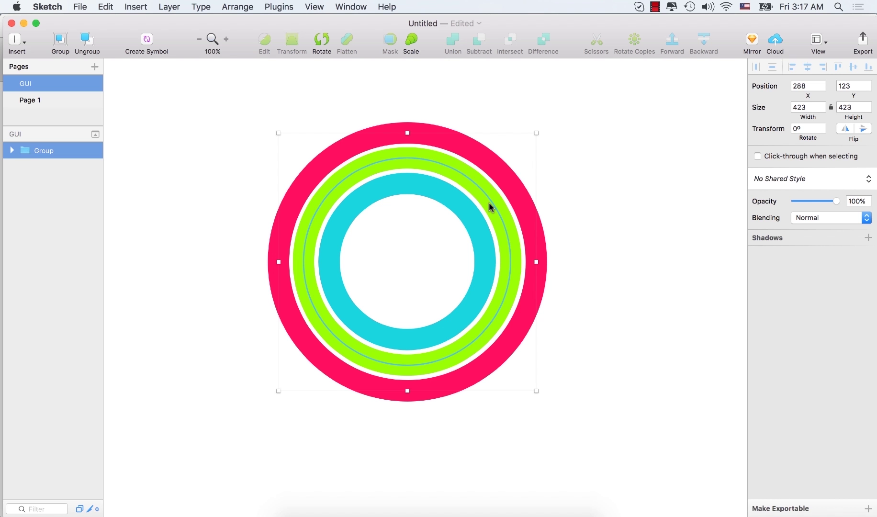
key(super+d)
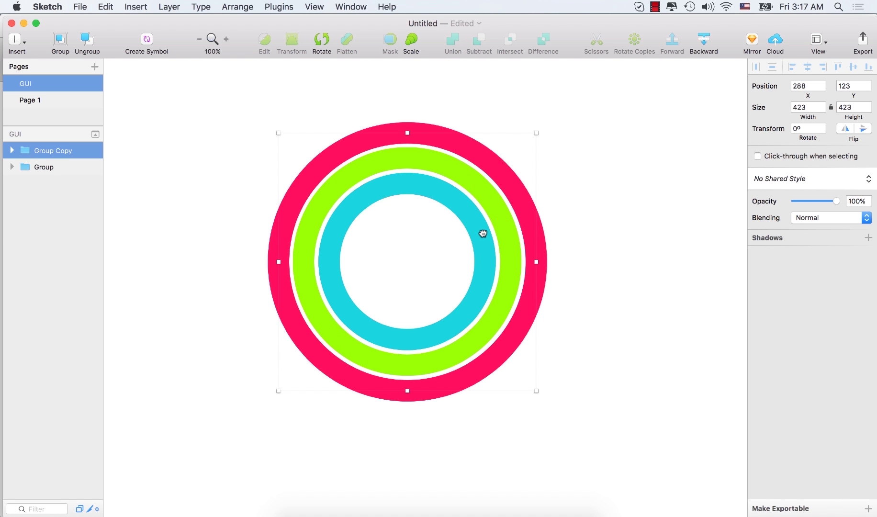
drag(480, 234, 119, 235)
drag(169, 276, 160, 275)
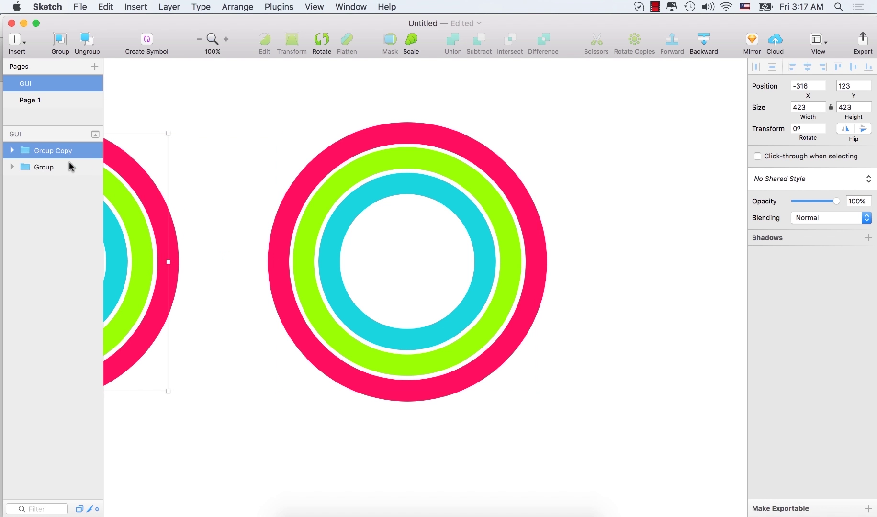
drag(66, 152, 67, 172)
click(557, 178)
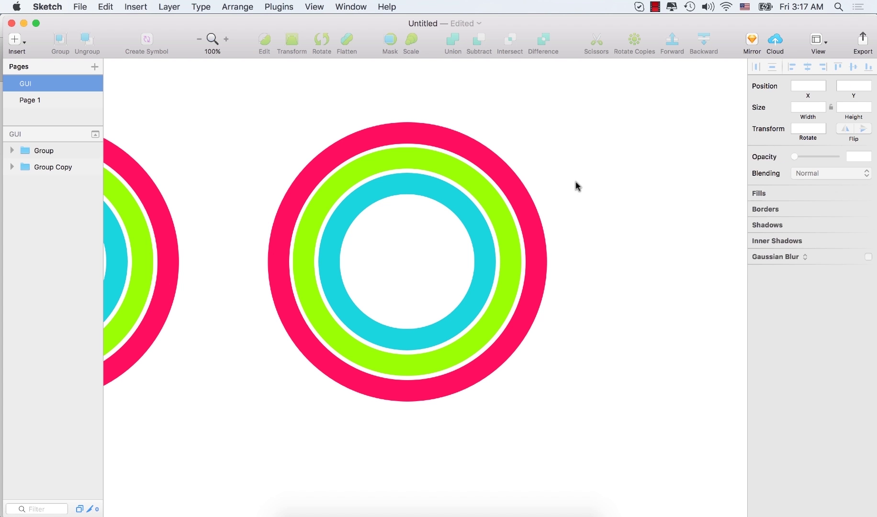
click(505, 227)
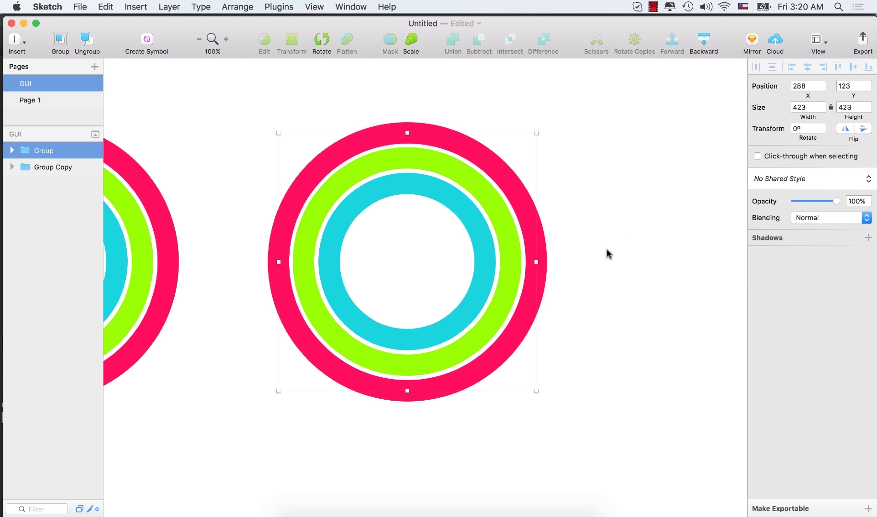
click(612, 187)
click(513, 181)
Edit the pink outer ring's path and add a point on its lower left
click(644, 267)
click(534, 202)
double_click(441, 139)
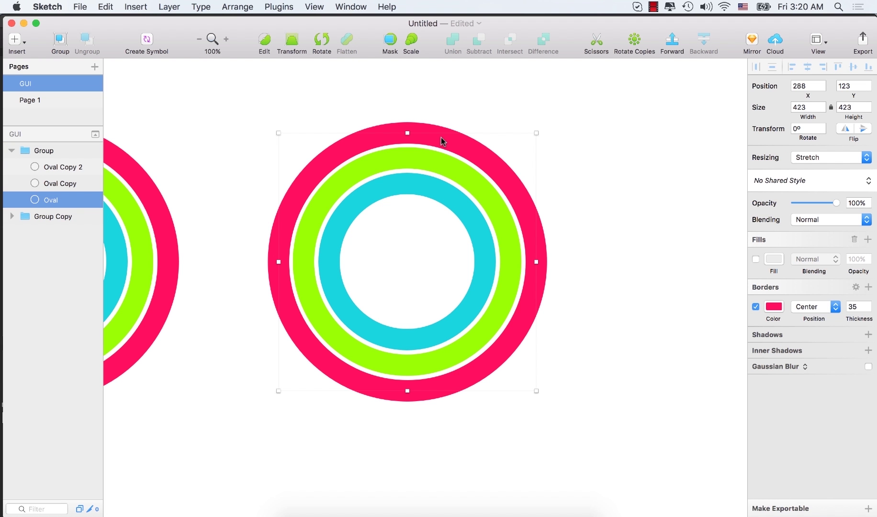
click(266, 42)
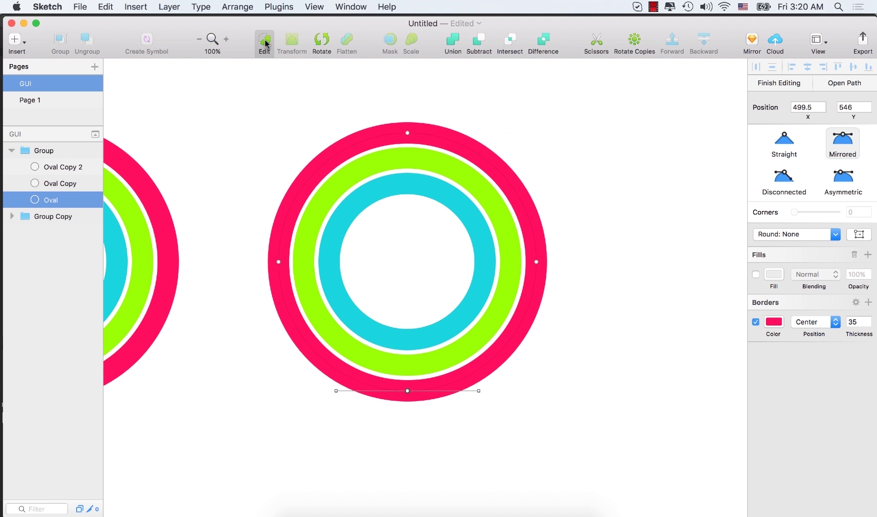
click(342, 376)
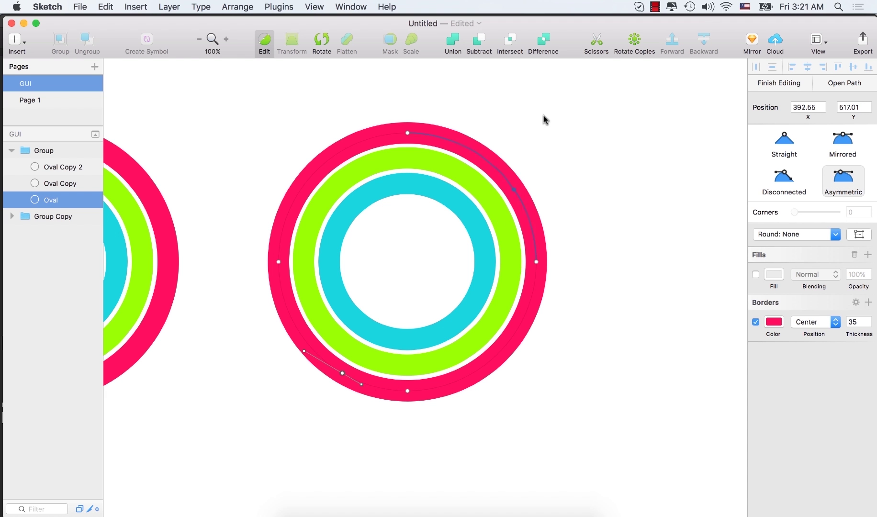
Cut away the pink ring's lower-left and upper-left segments with Scissors, leaving an open arc
click(596, 45)
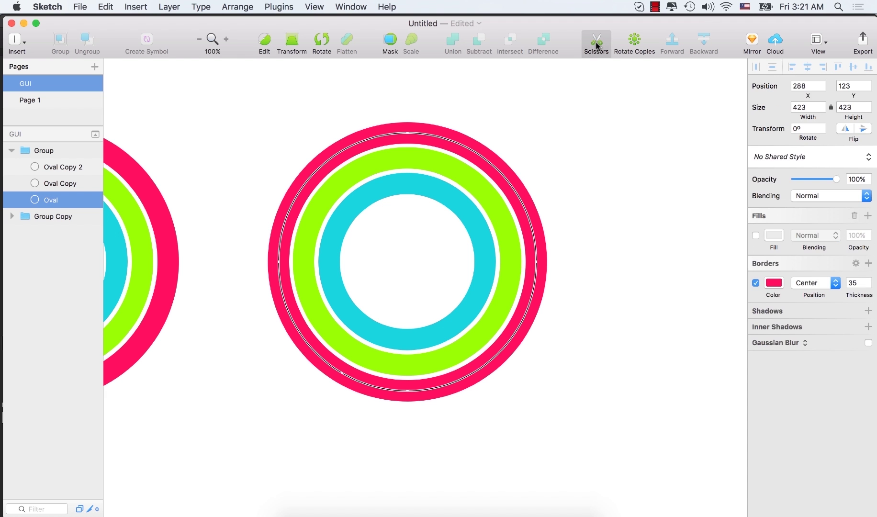
click(296, 331)
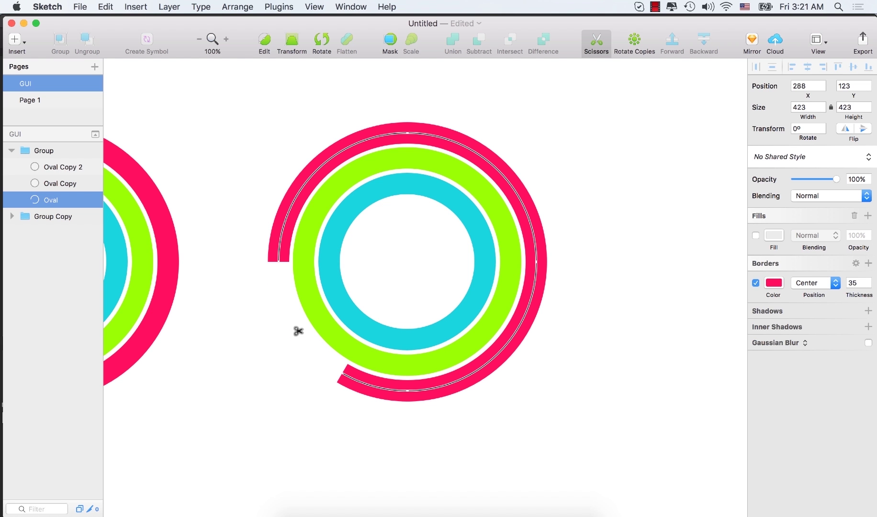
click(284, 216)
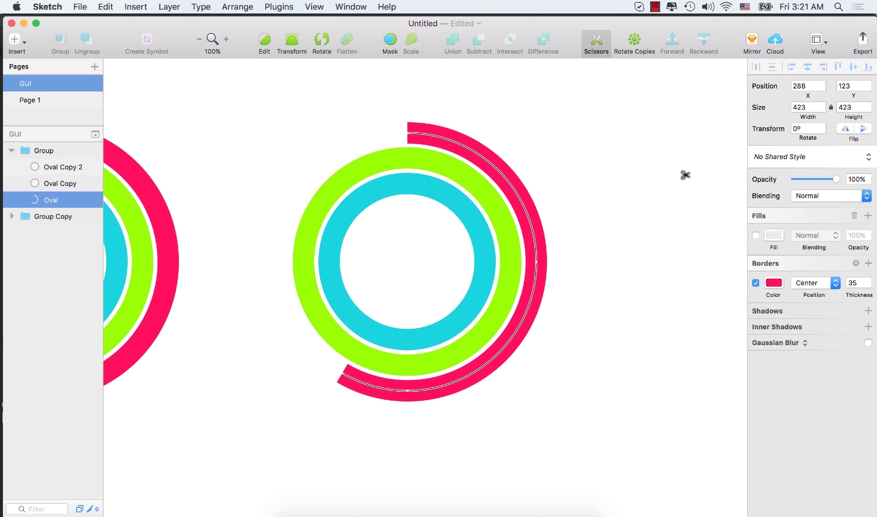
key(Escape)
click(588, 123)
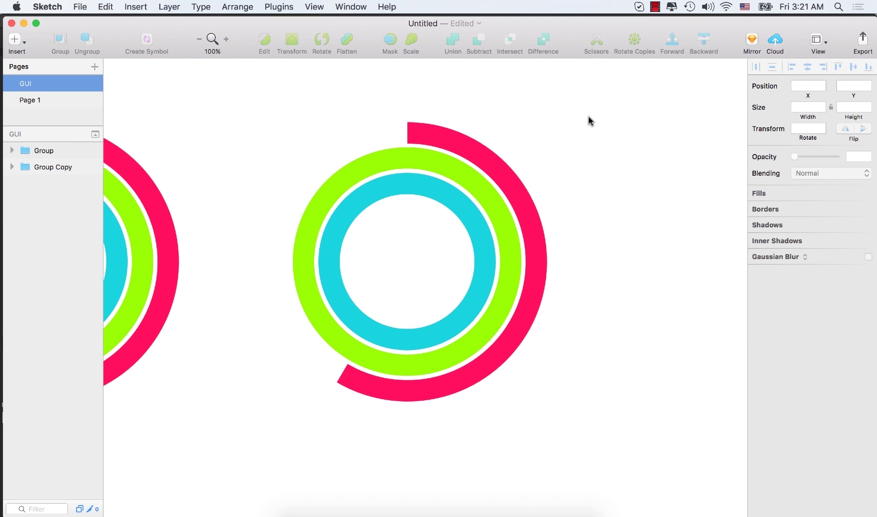
Edit the green middle ring's path and add a point on its lower right
click(466, 176)
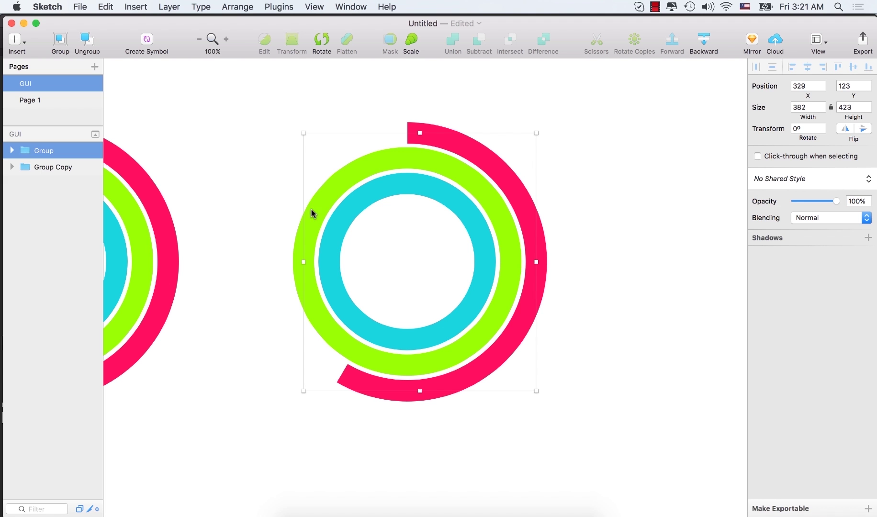
double_click(365, 166)
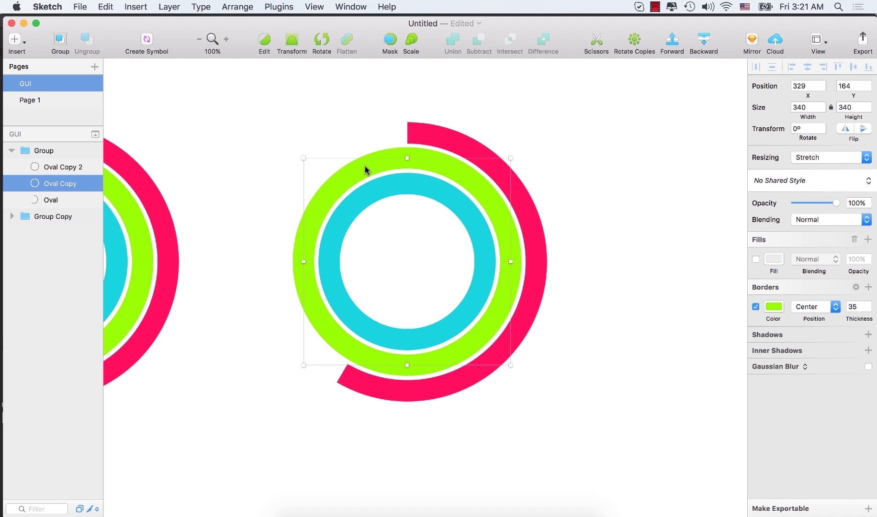
click(264, 43)
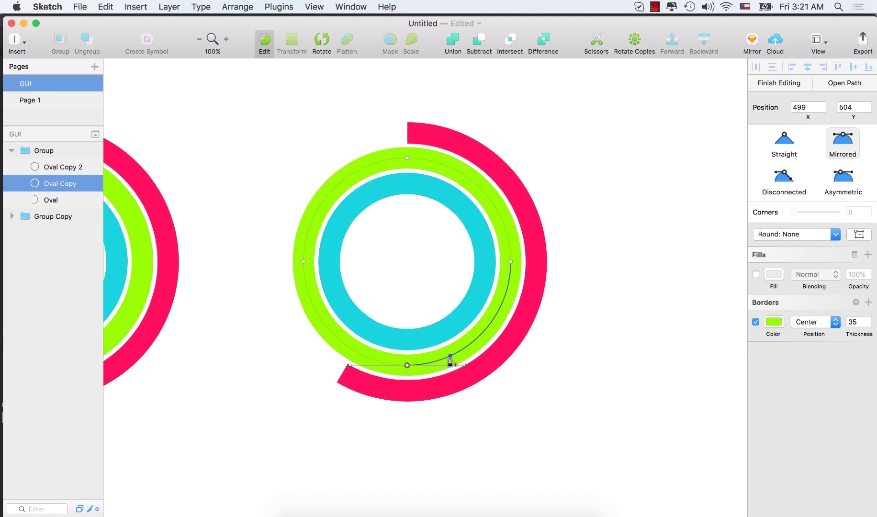
click(452, 356)
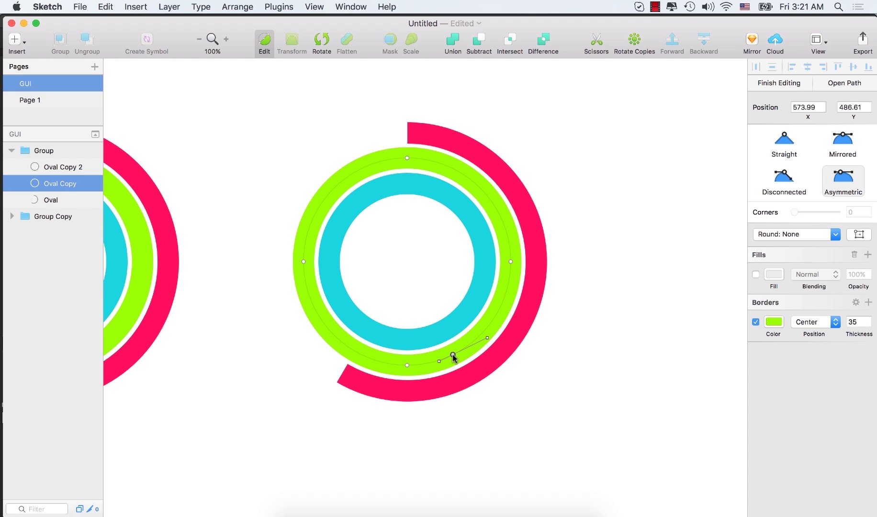
Cut away the green ring's upper-left, lower-left and bottom segments with Scissors
click(597, 44)
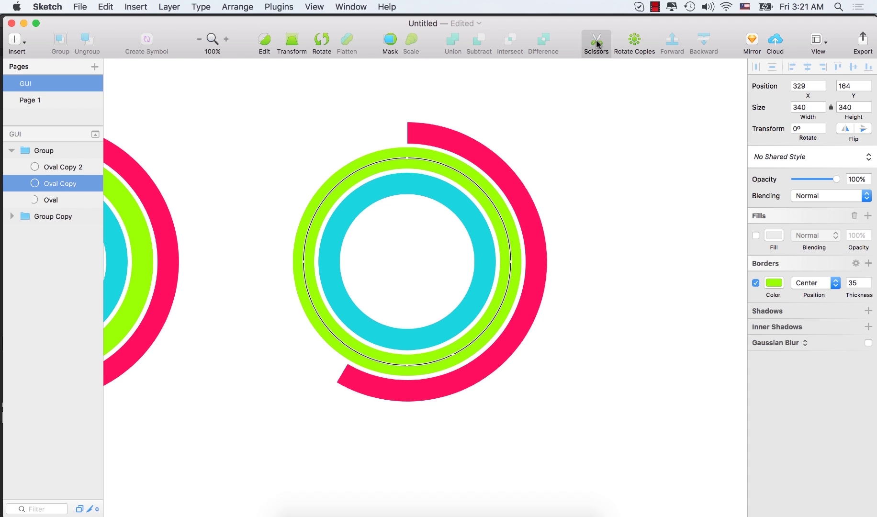
click(351, 174)
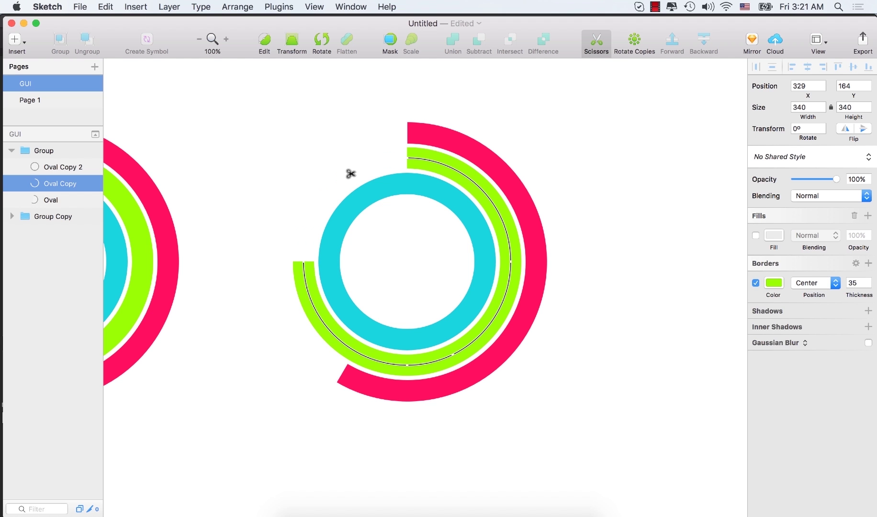
click(308, 298)
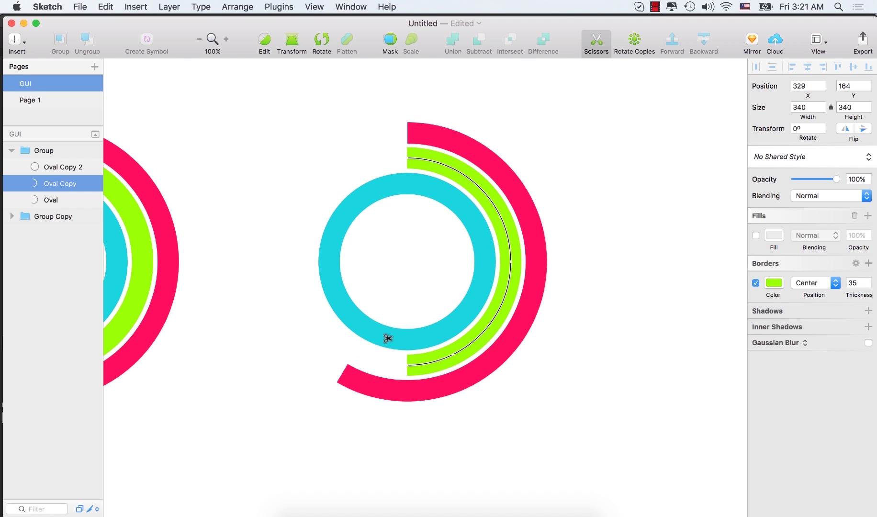
click(420, 364)
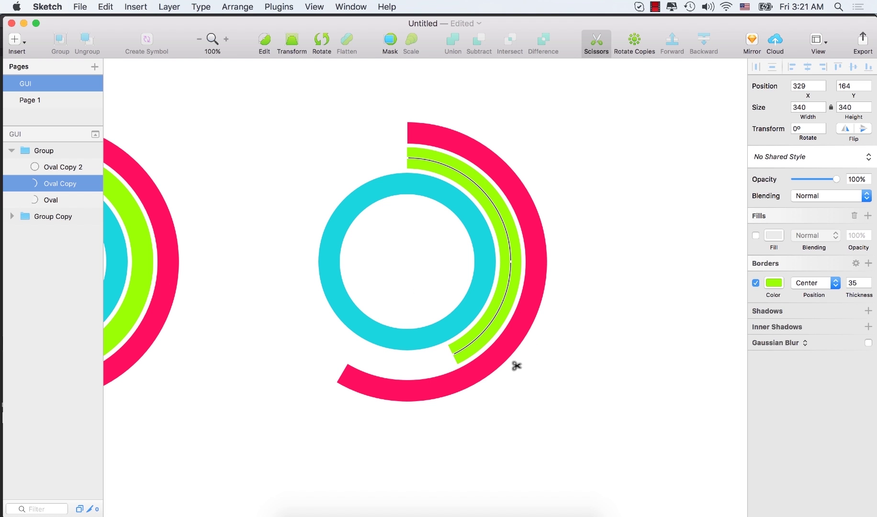
key(Escape)
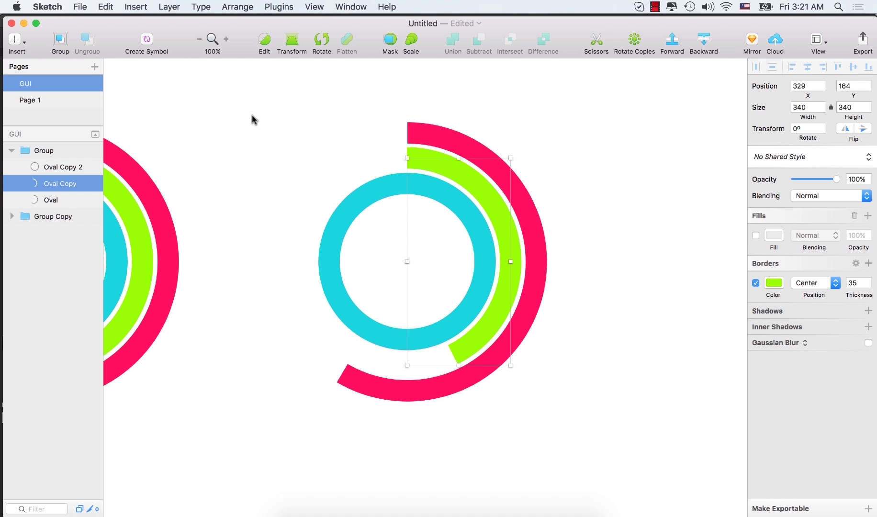
Add a point to the cyan ring and cut away its lower-left, lower and upper-left segments
click(349, 216)
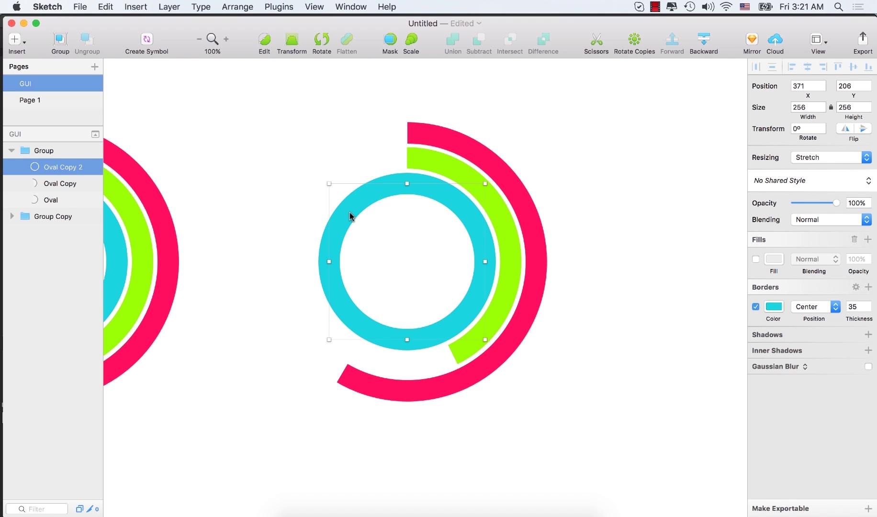
key(Return)
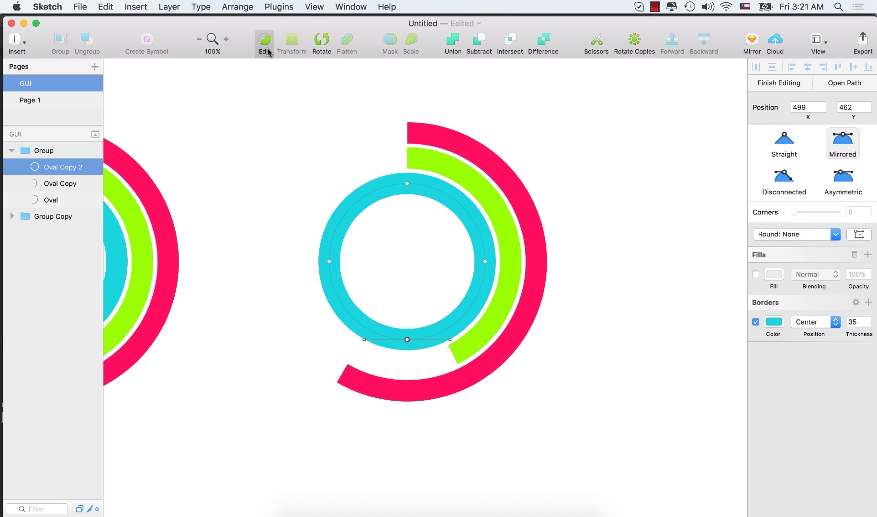
click(475, 302)
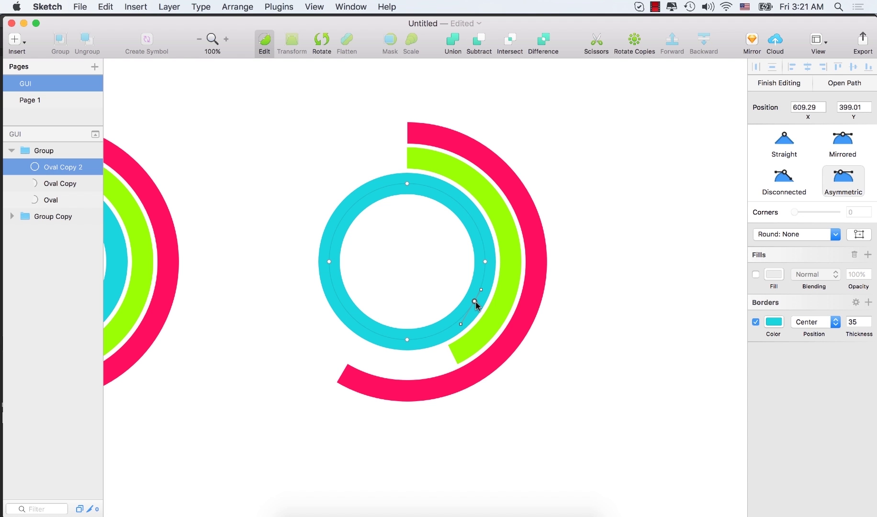
click(596, 41)
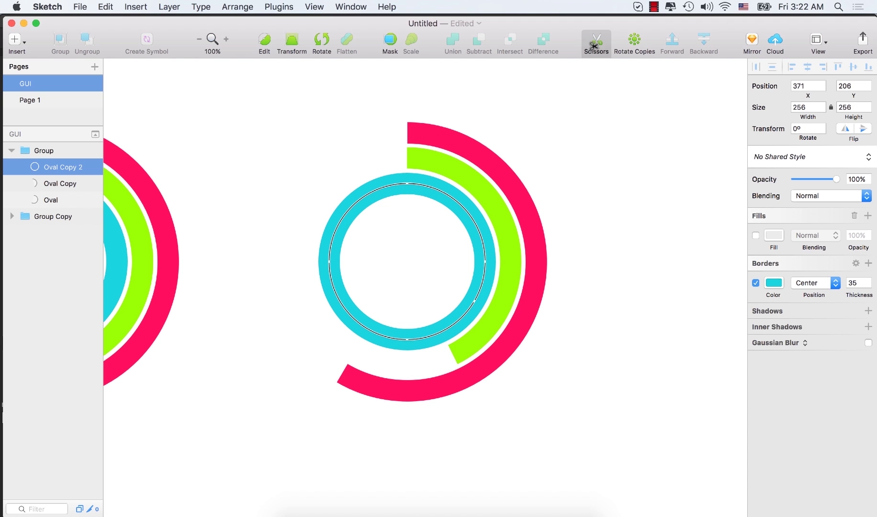
click(359, 325)
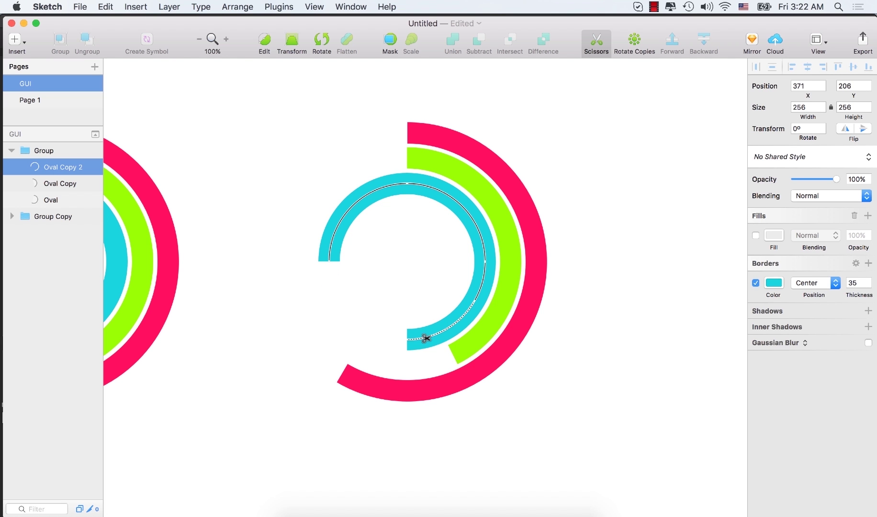
click(425, 338)
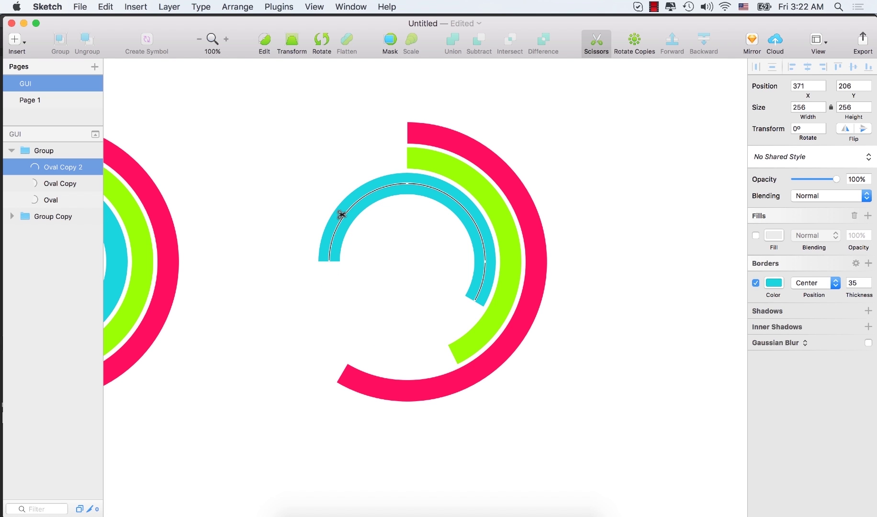
click(342, 216)
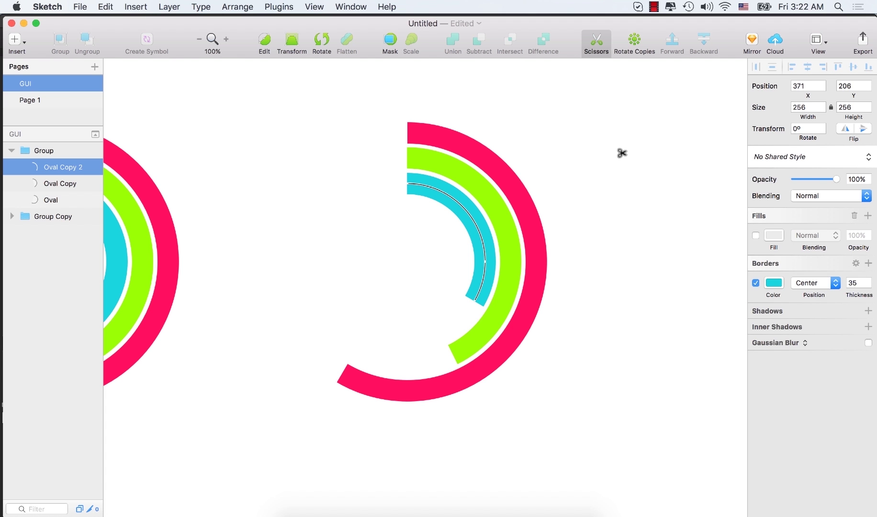
key(Escape)
click(593, 177)
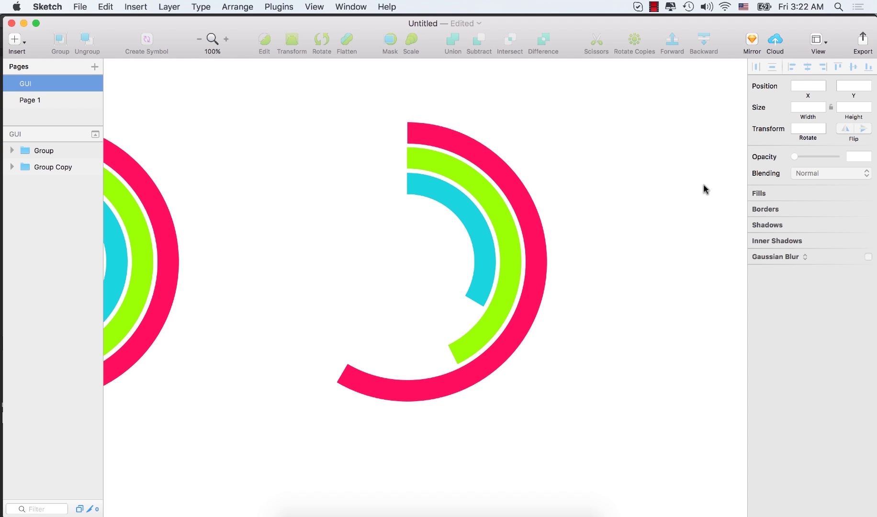
Give the pink arc inside the group rounded border ends
click(492, 163)
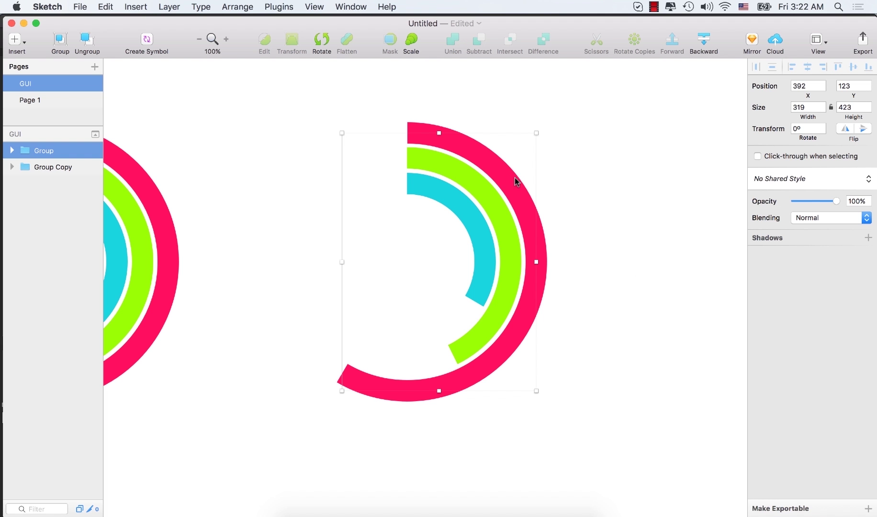
key(Escape)
click(534, 207)
key(Escape)
double_click(523, 198)
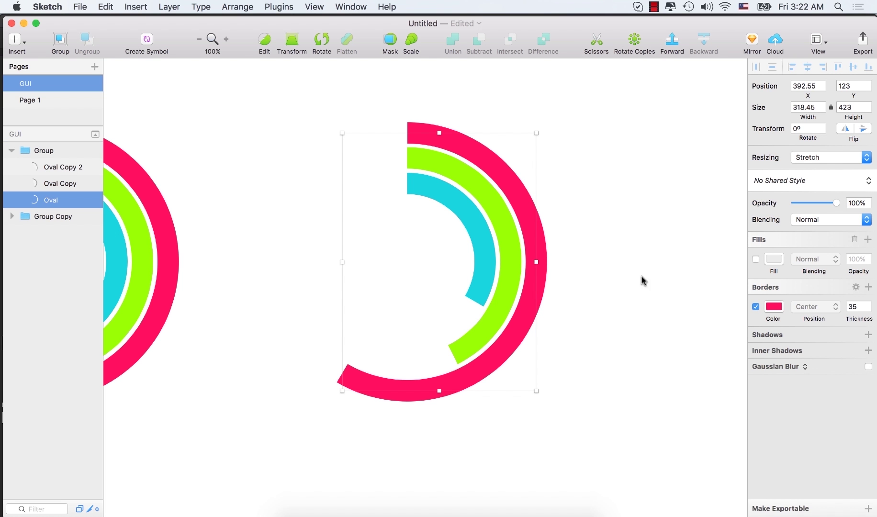
click(856, 287)
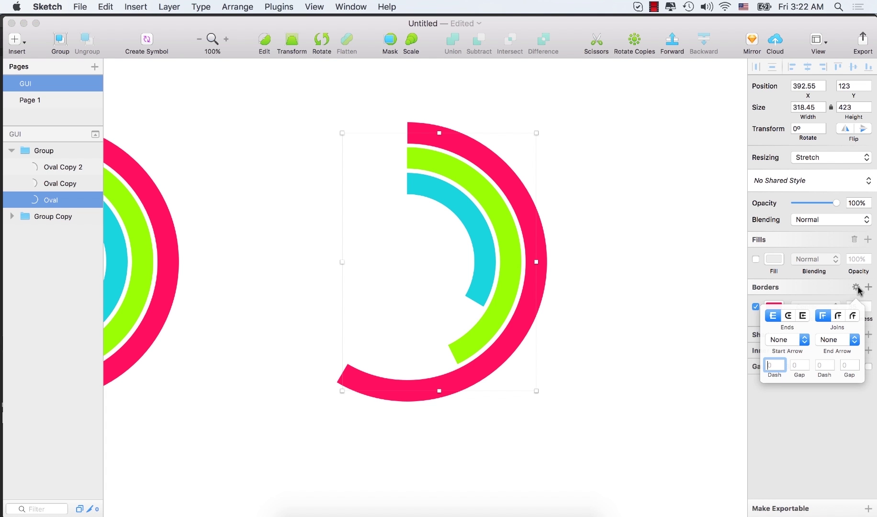
click(789, 316)
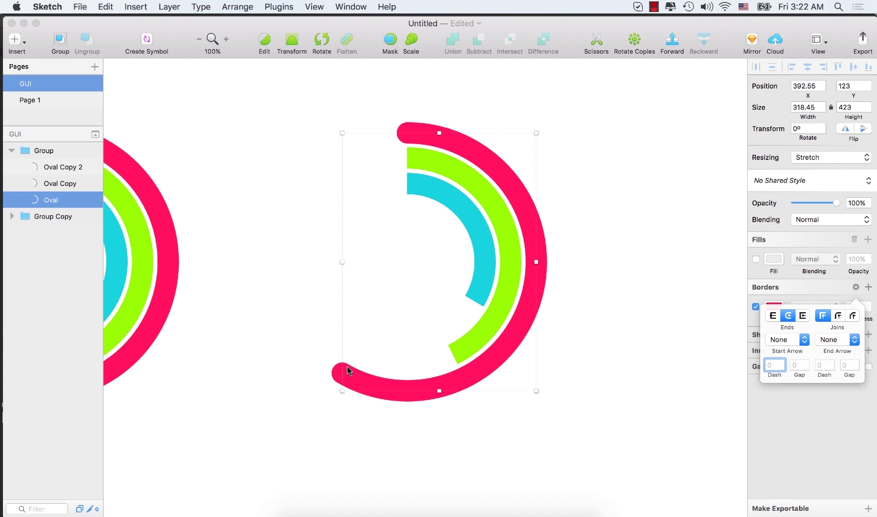
click(526, 266)
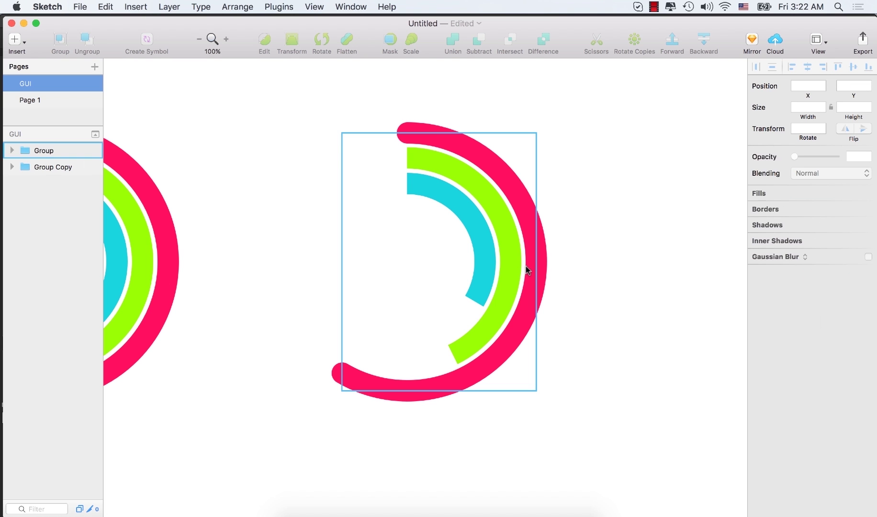
Give the green and cyan arcs rounded border ends as well
double_click(509, 243)
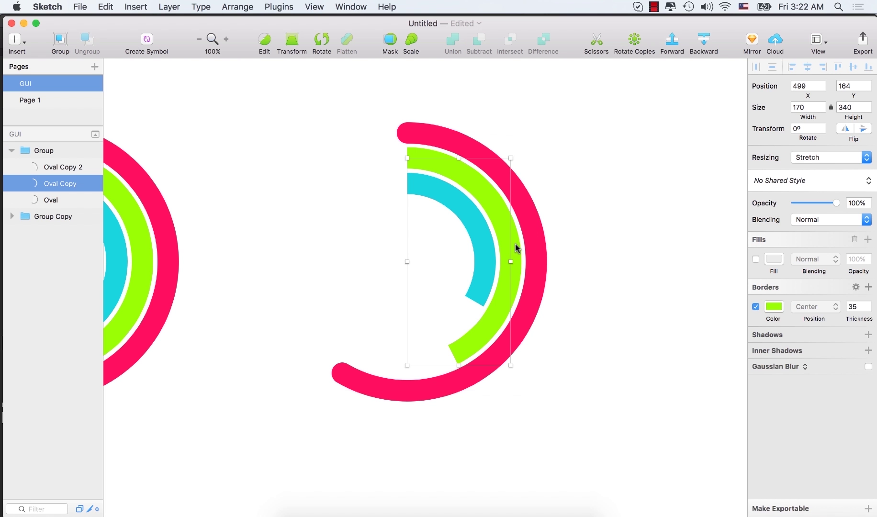
click(856, 288)
click(788, 316)
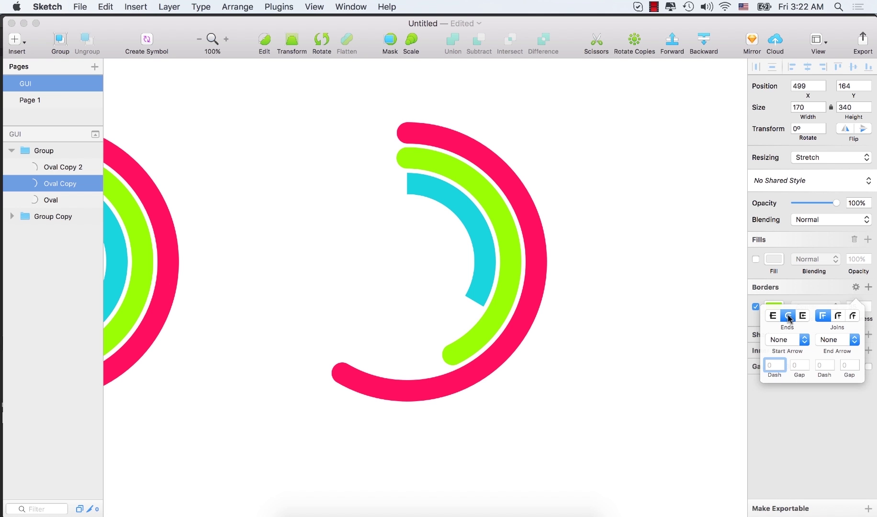
click(477, 226)
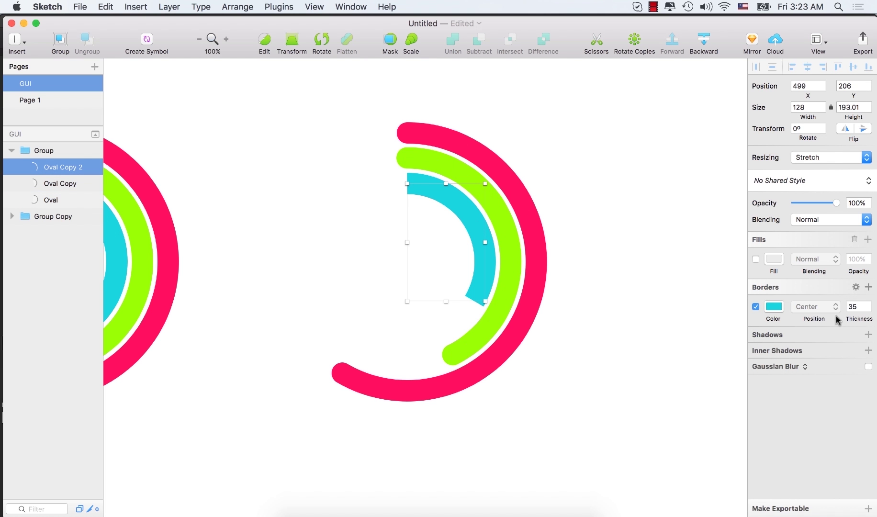
click(855, 287)
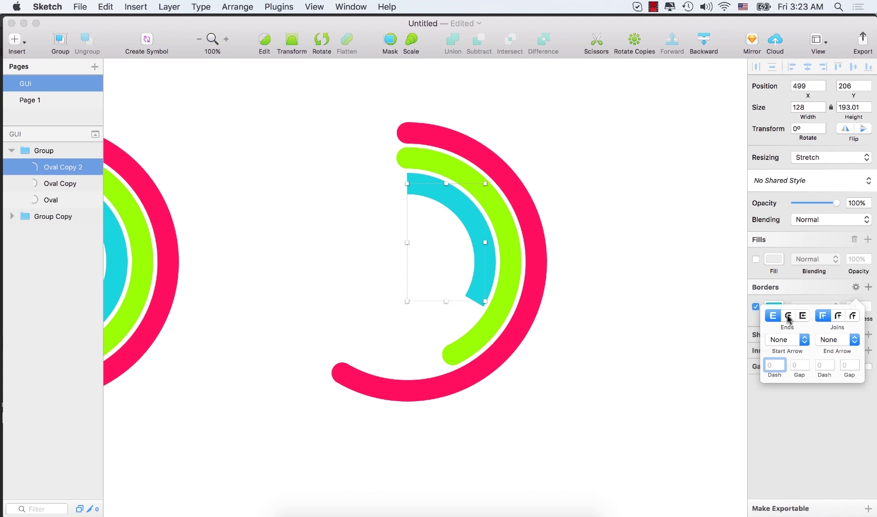
click(788, 316)
click(631, 195)
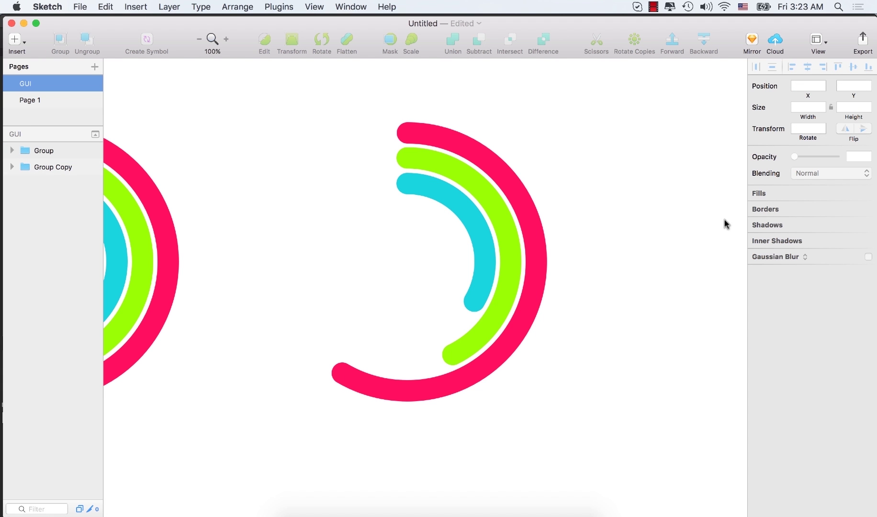
Drag Group Copy's full rings to 288, 123 so they exactly overlap the arcs group
click(50, 167)
drag(139, 235, 396, 244)
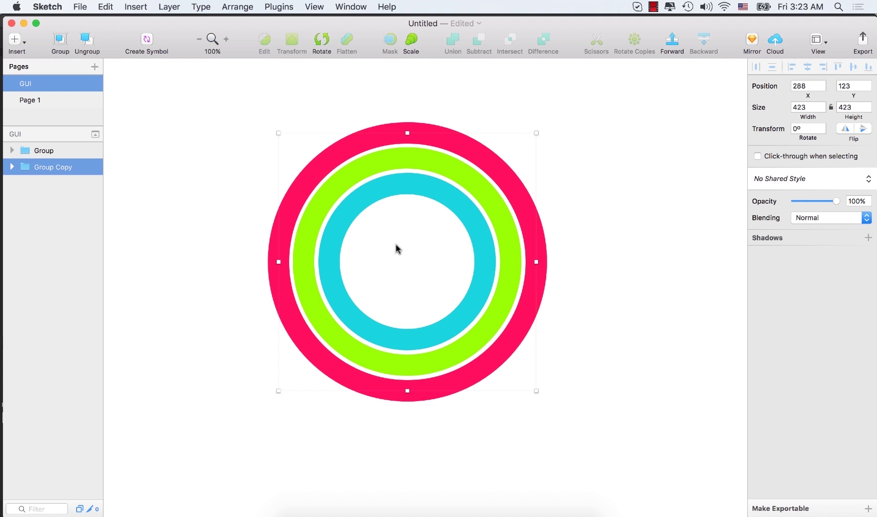
click(34, 300)
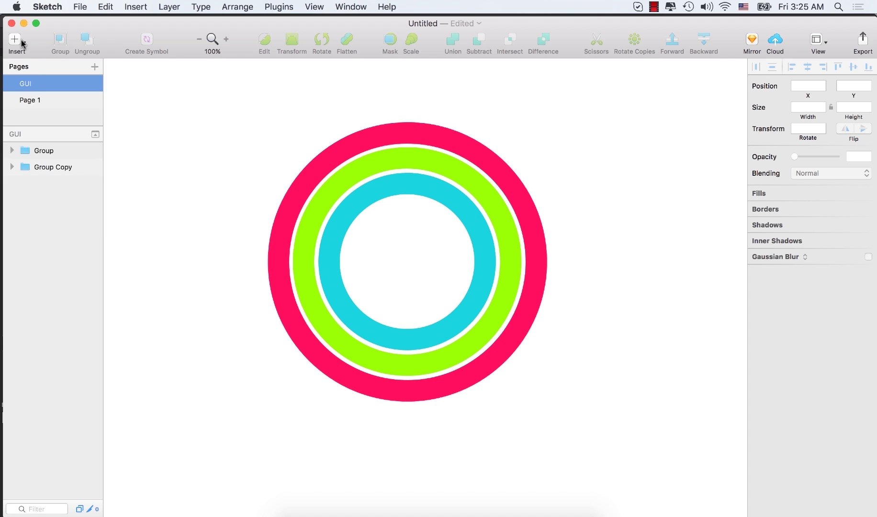
Draw a large 459-pixel oval circle over the rings
click(22, 43)
mouse_move(46, 91)
click(164, 143)
drag(337, 140, 682, 476)
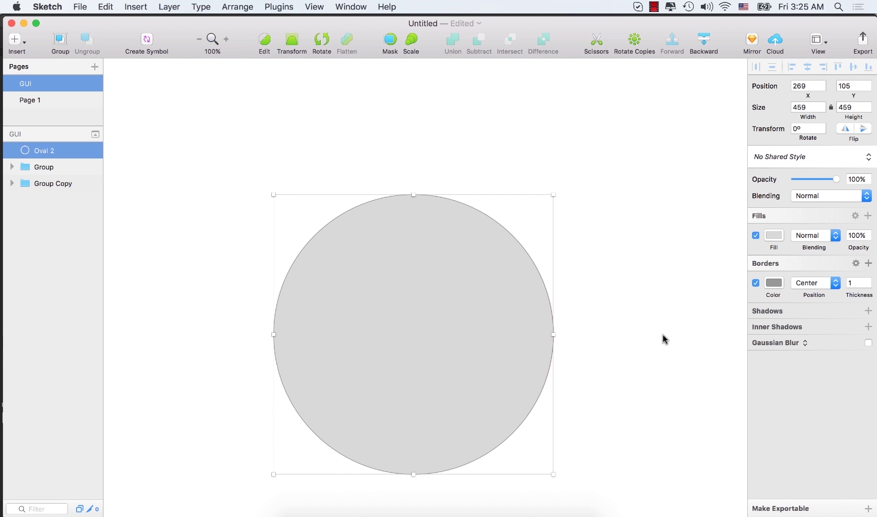
Make Oval 2 borderless, place it below the arcs group, and fill it black at 72% opacity
click(756, 283)
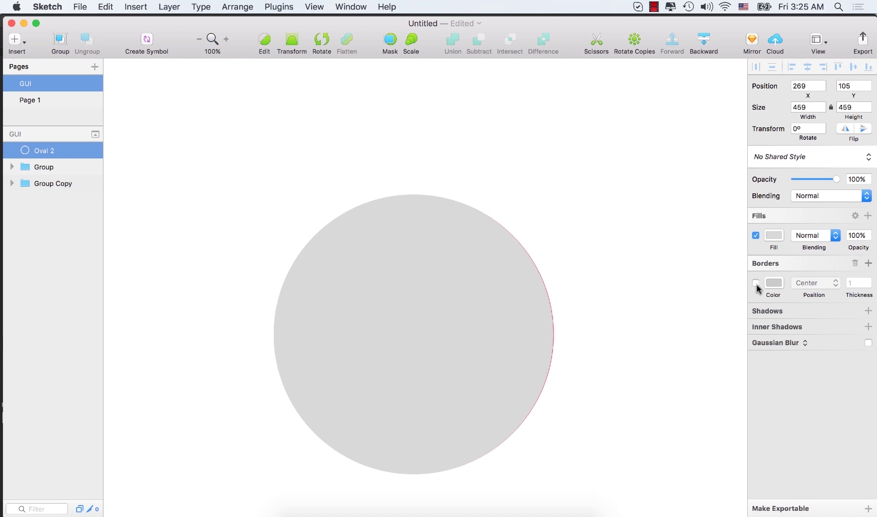
drag(64, 158, 65, 176)
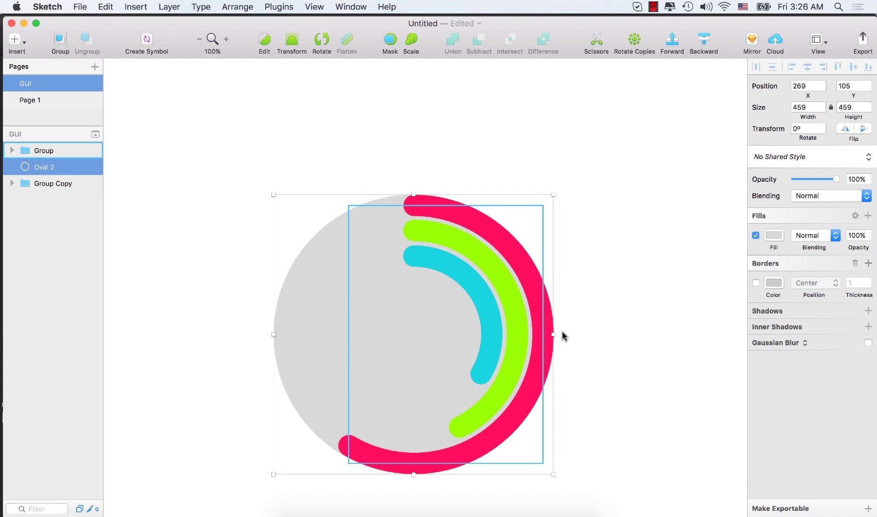
click(773, 235)
click(804, 451)
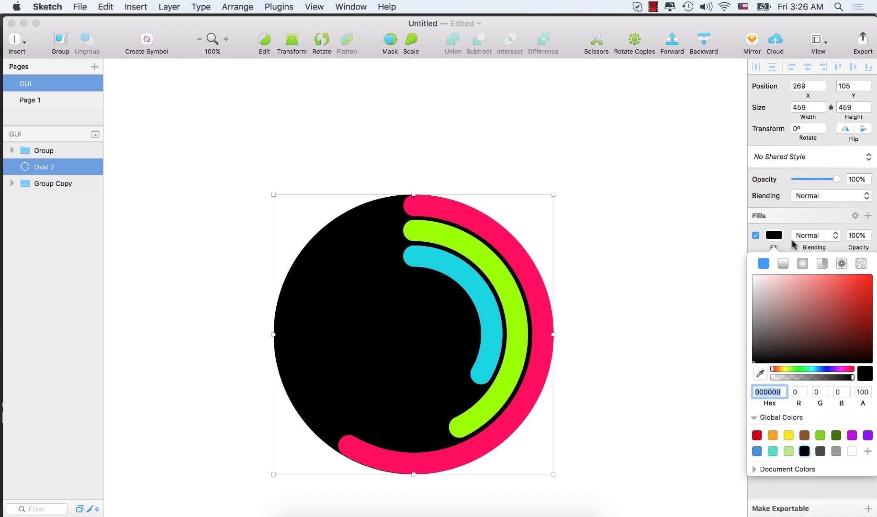
click(793, 208)
drag(835, 179, 823, 180)
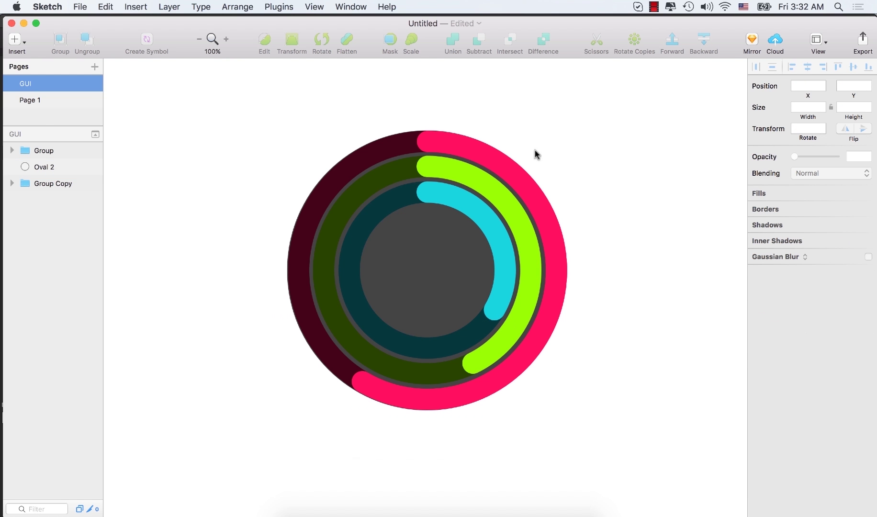
Draw a 578 × 672 rounded rectangle with radius 80 over the rings
click(15, 41)
mouse_move(77, 96)
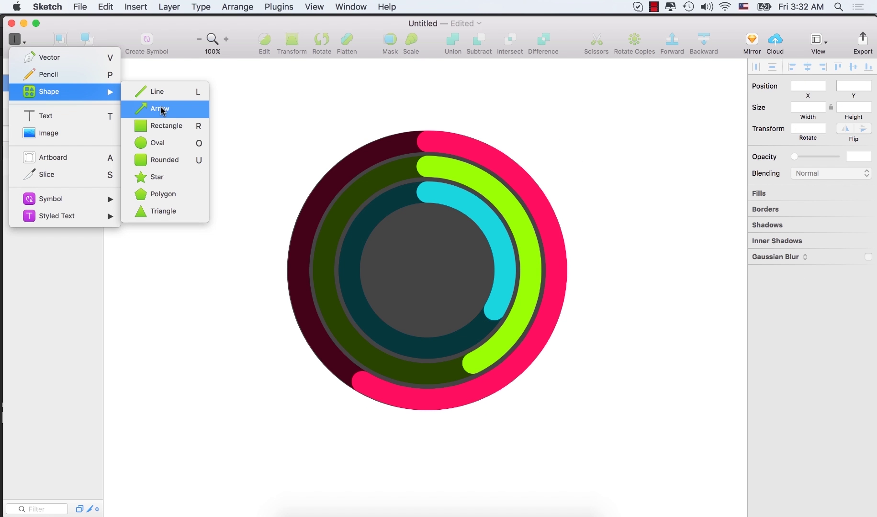
click(168, 161)
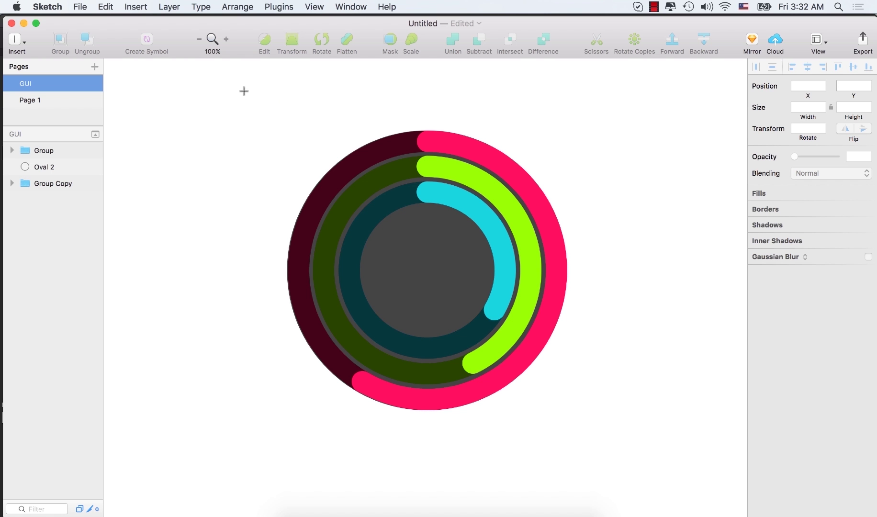
drag(249, 87, 601, 477)
drag(601, 478, 605, 479)
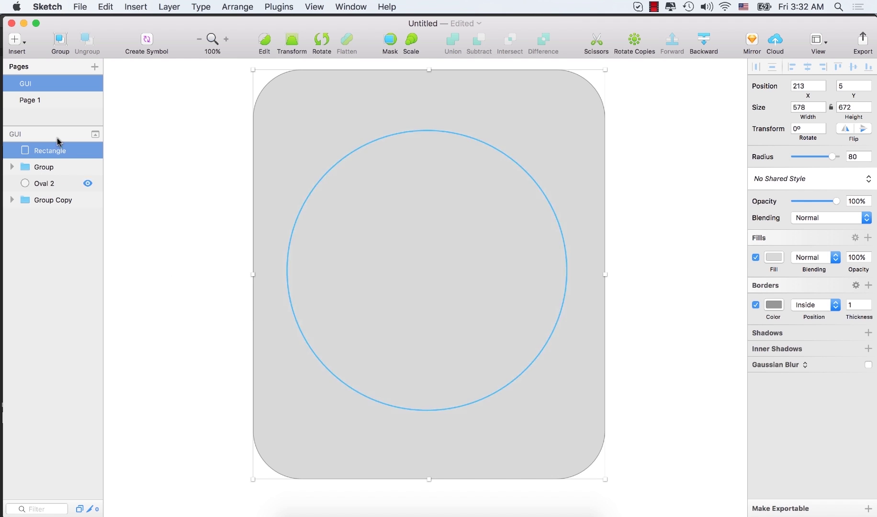
Remove the rectangle's border, move it behind the rings, and fill it black
click(756, 305)
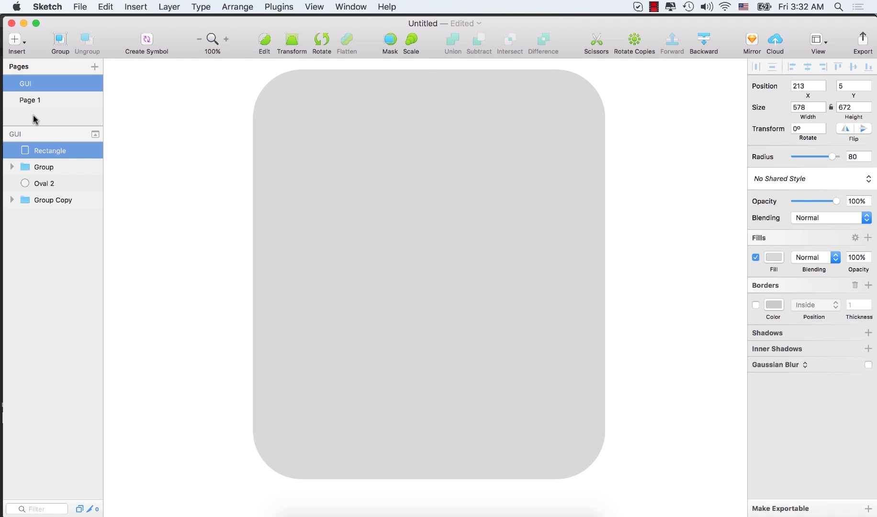
drag(68, 153, 60, 205)
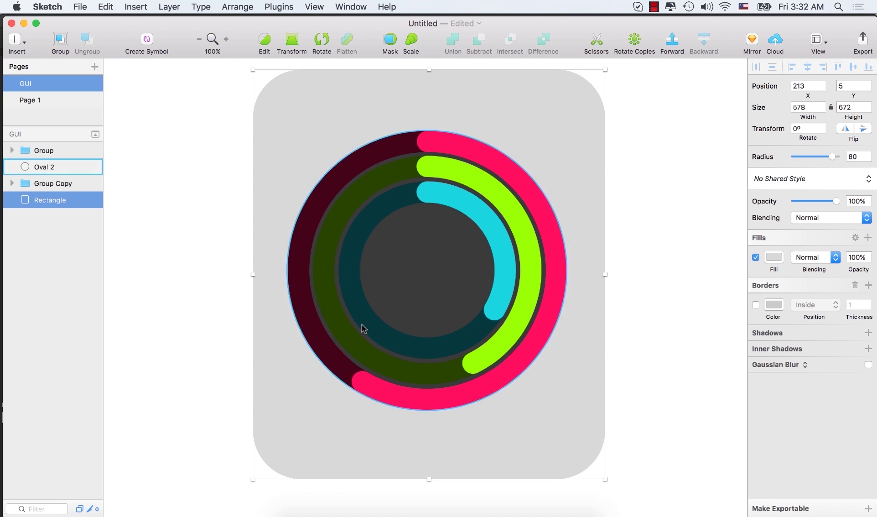
click(774, 258)
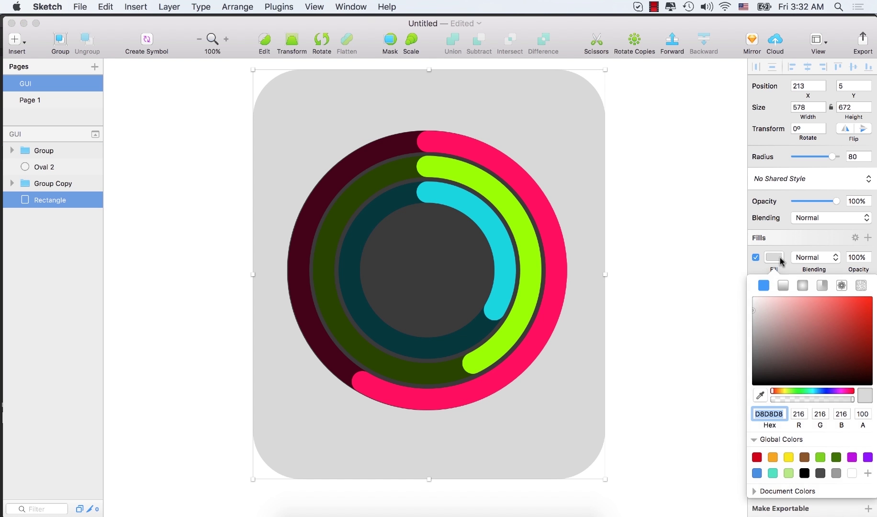
drag(796, 337, 739, 415)
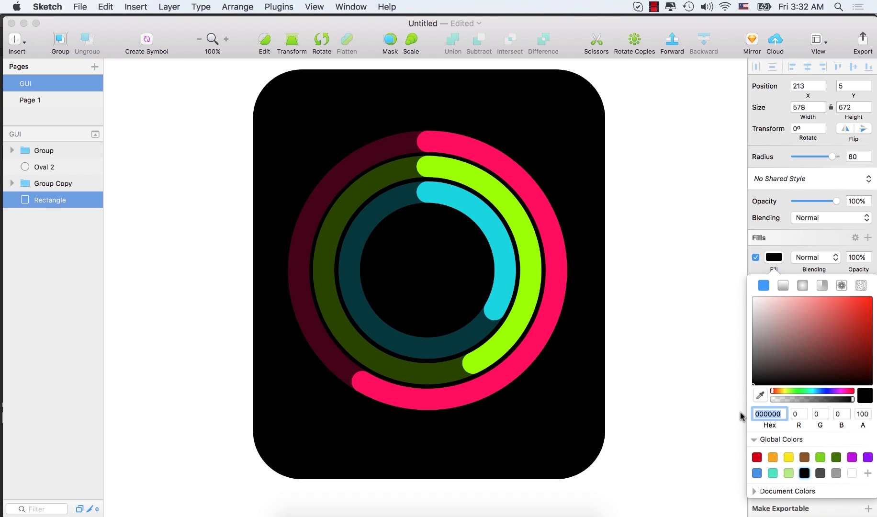
click(694, 266)
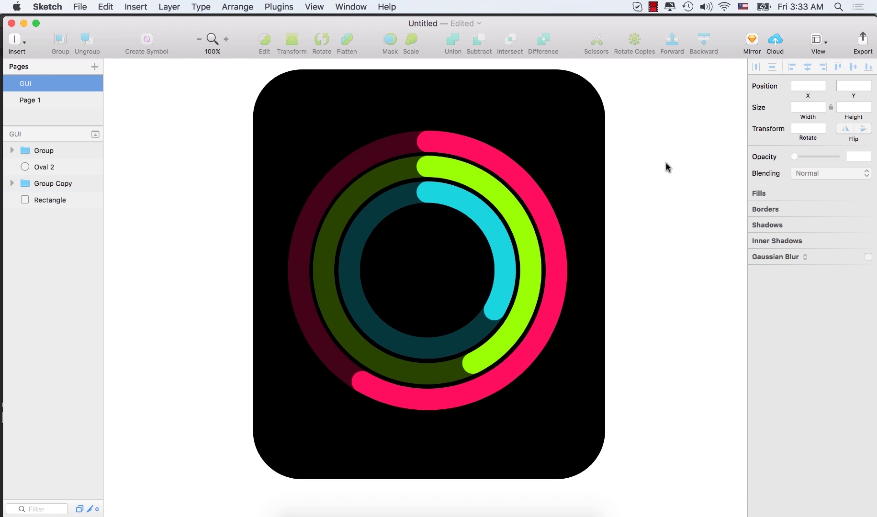
Add a white 72 pt 'Activity' text layer and move it to the artboard's top-left
click(18, 40)
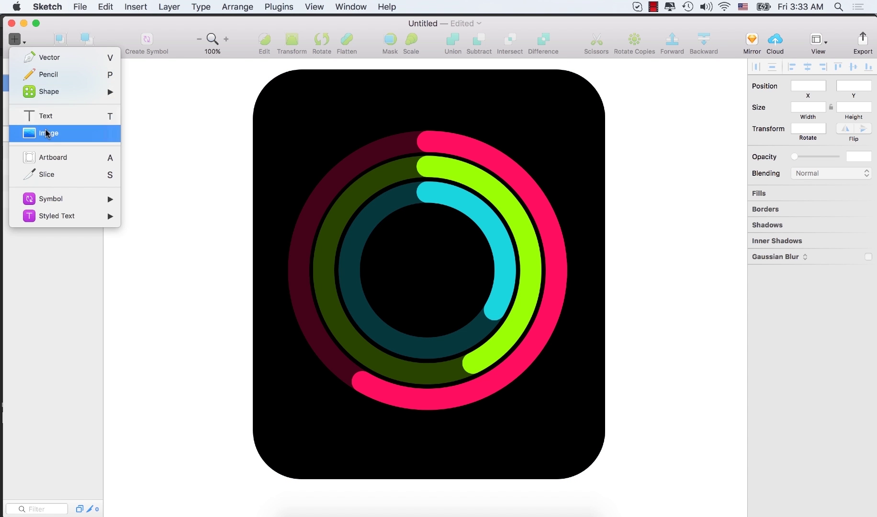
click(51, 117)
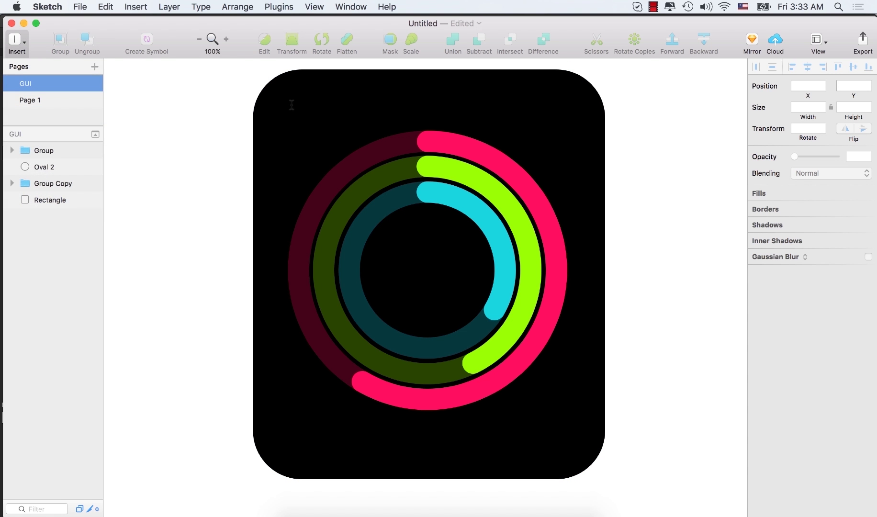
click(147, 217)
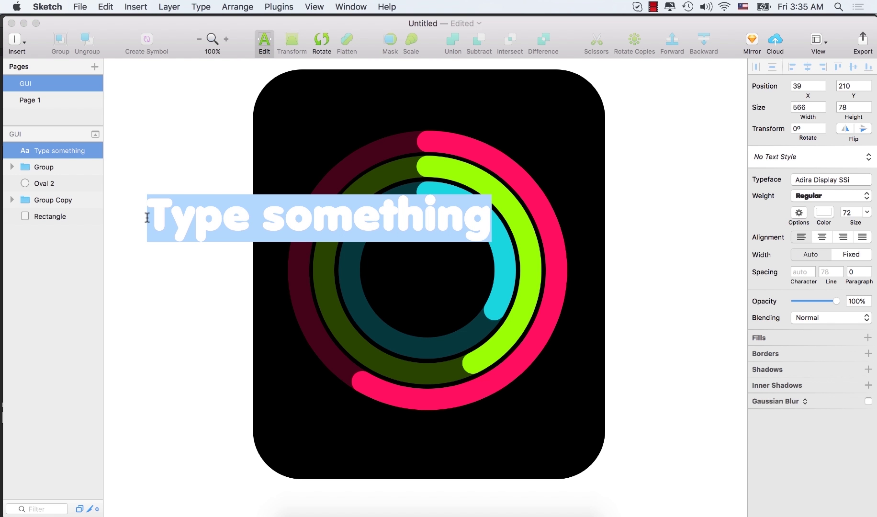
text(Acti)
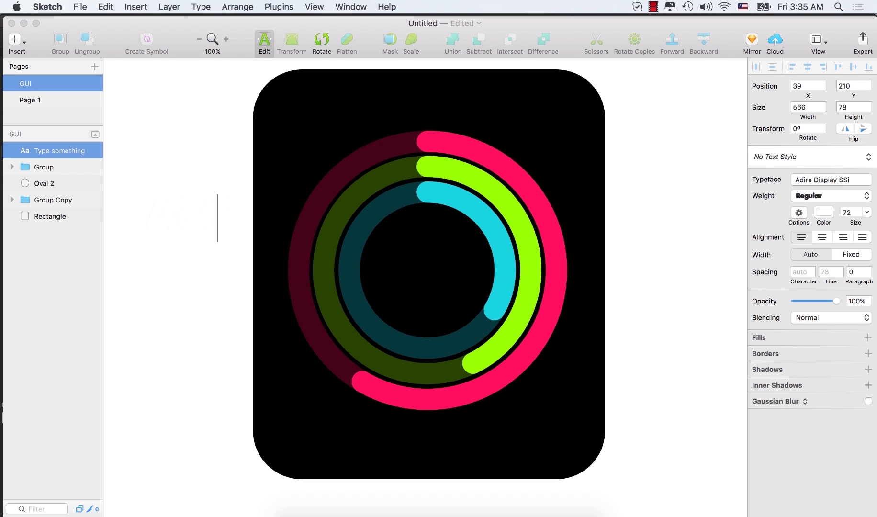
text(vity)
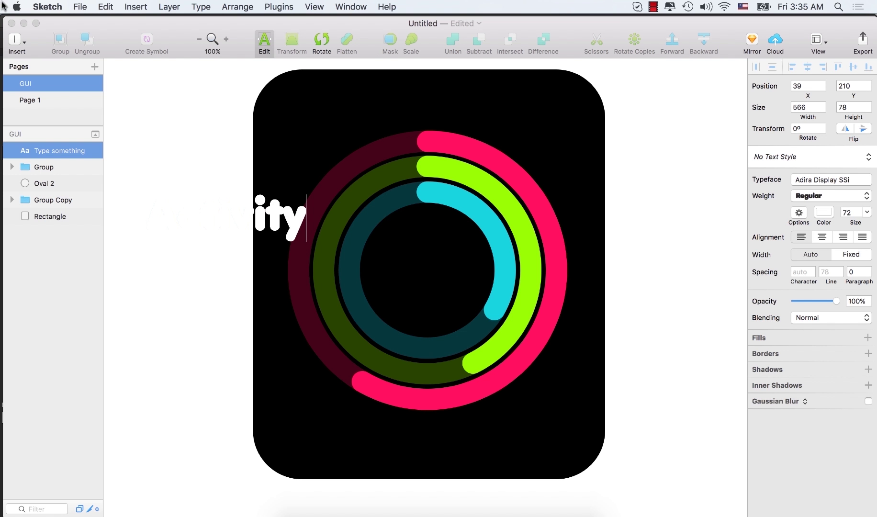
key(Escape)
drag(273, 223, 407, 109)
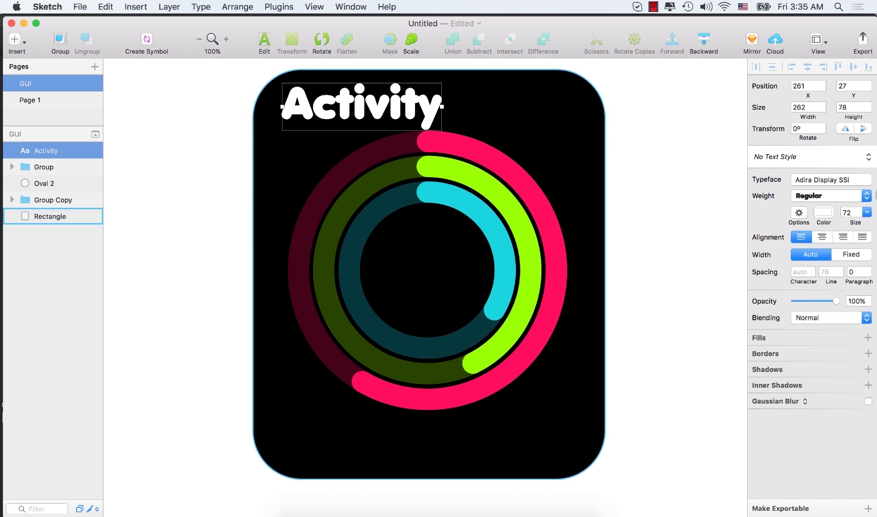
Set the Activity title to Avenir Book at 54 pt and reposition it to 255, 31
click(869, 180)
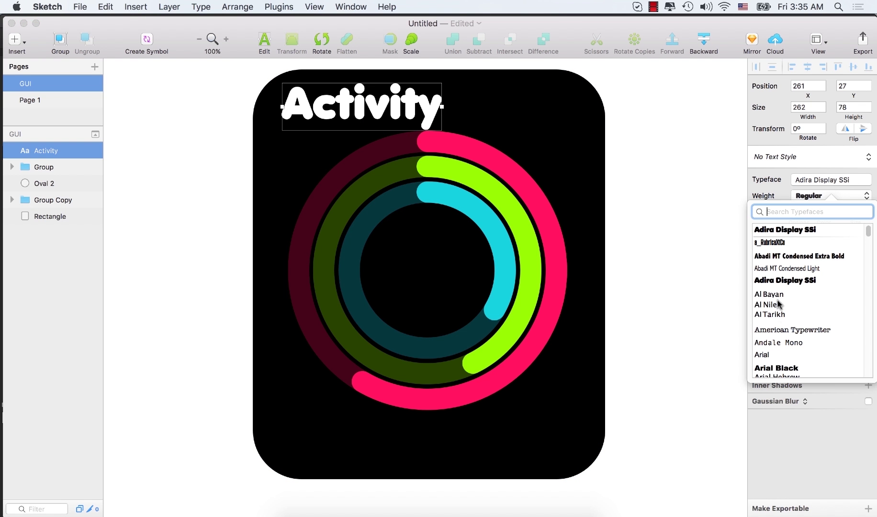
scroll(792, 357, down, 1)
scroll(792, 357, down, 10)
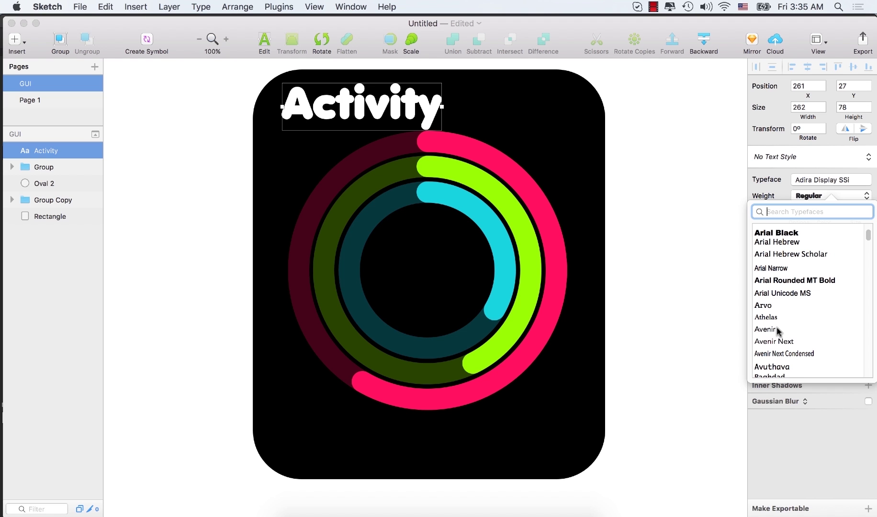
click(783, 341)
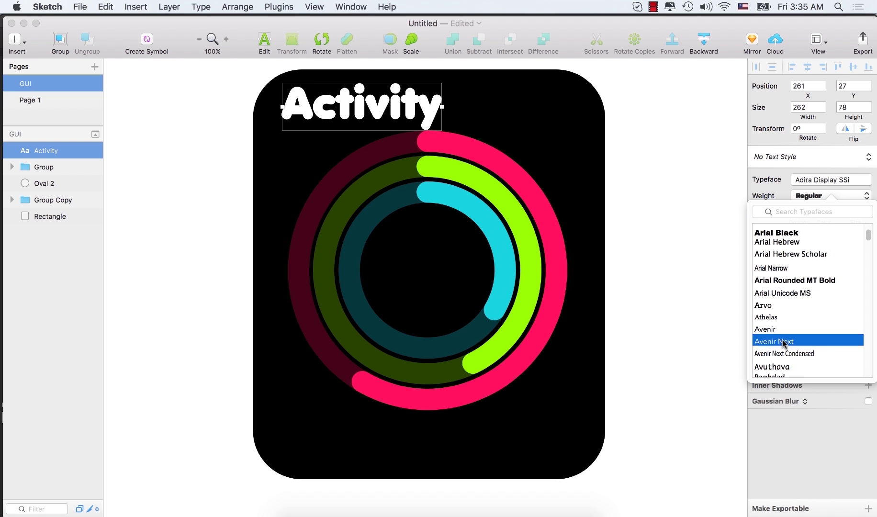
click(772, 330)
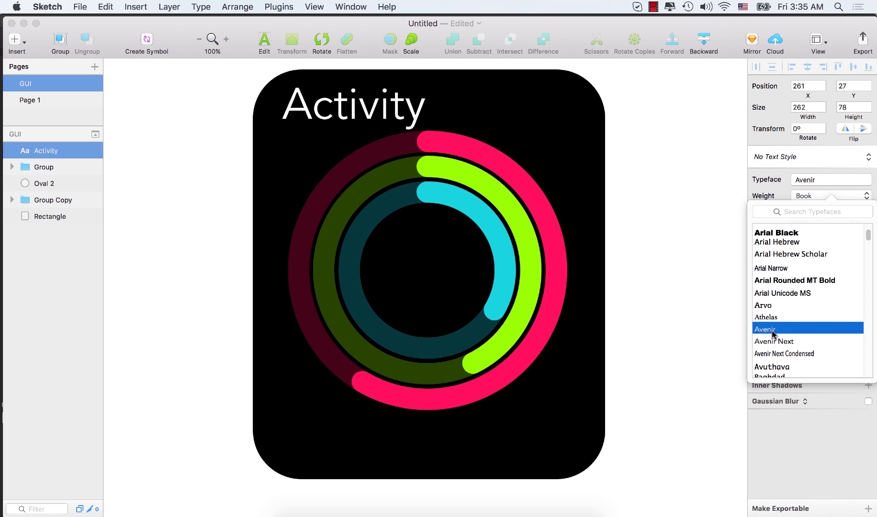
click(365, 107)
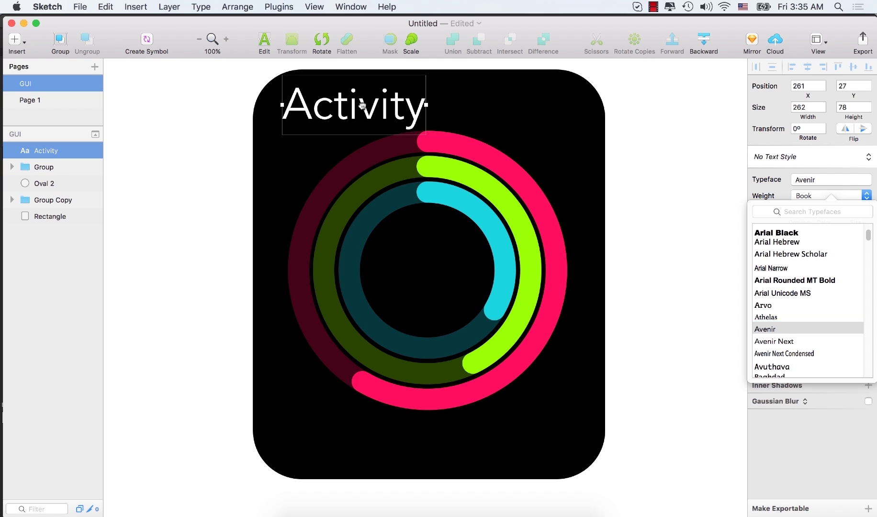
click(761, 187)
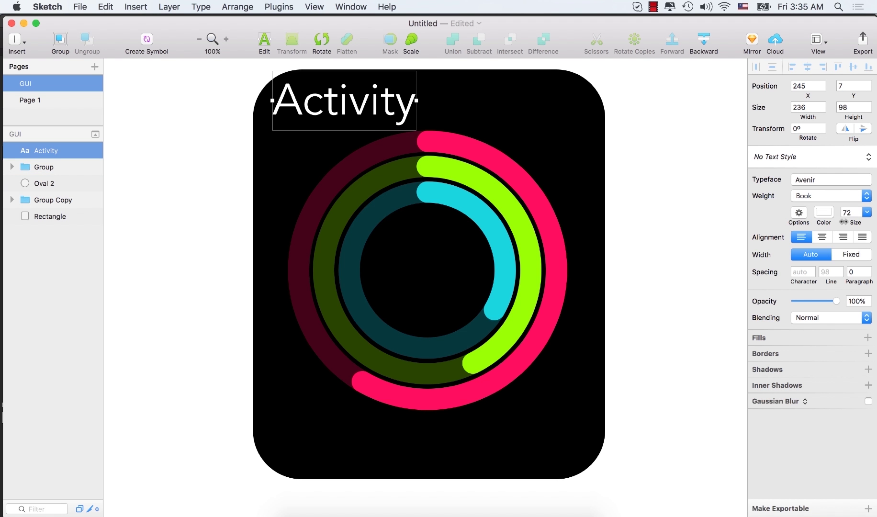
drag(856, 223, 845, 223)
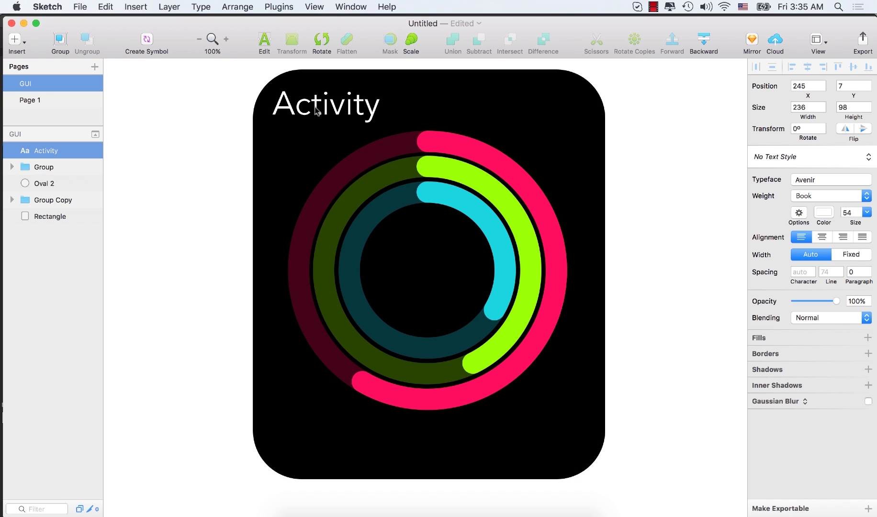
drag(317, 96, 322, 107)
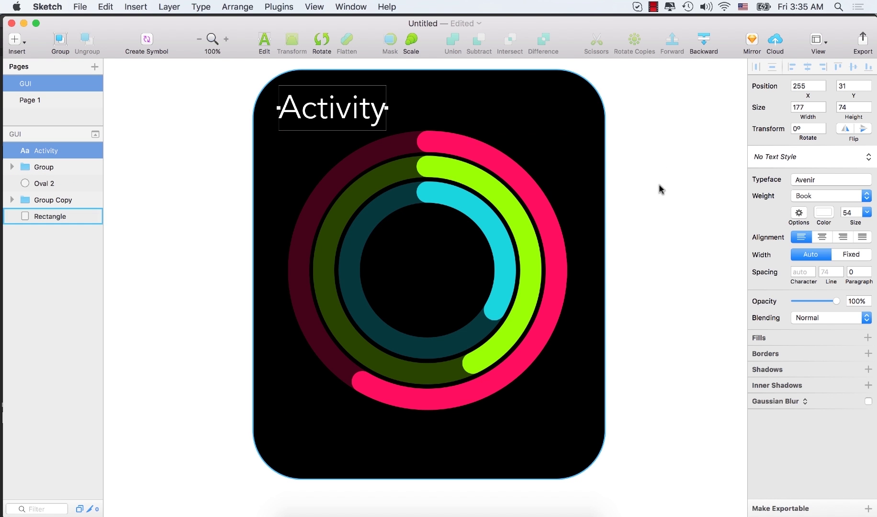
click(662, 147)
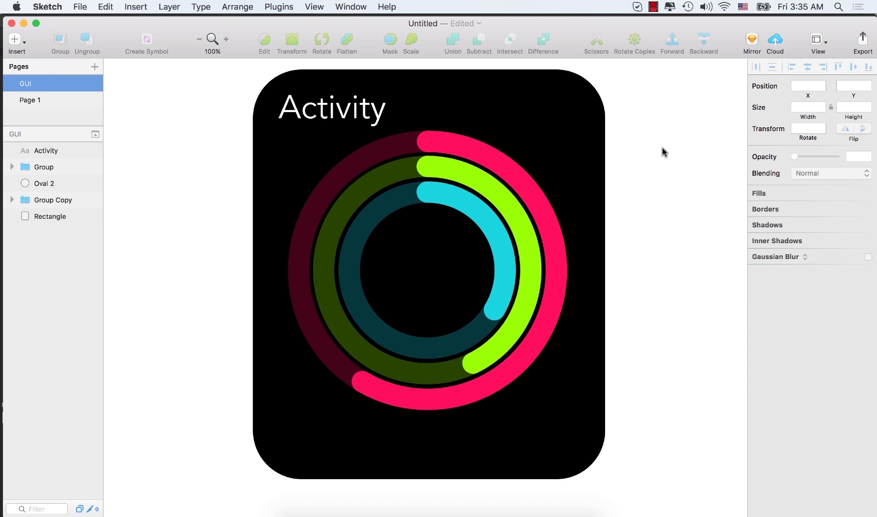